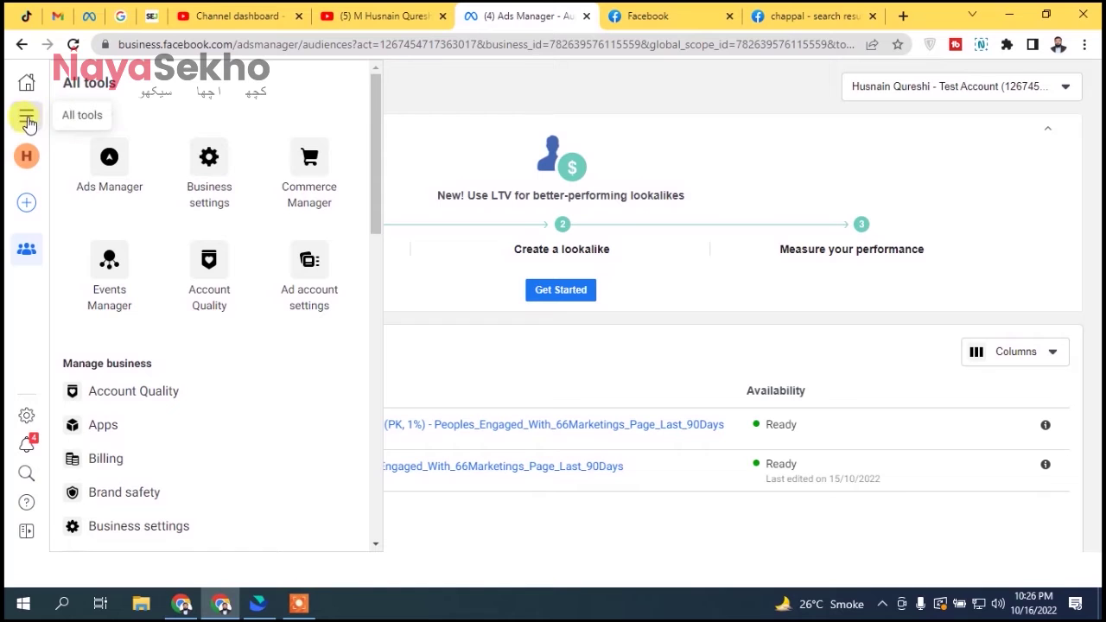
- Look up Audiences among all the tools and start creating a new saved audience
{"action": "scroll", "coordinate": [374, 145], "scroll_direction": "down", "scroll_amount": 1}
{"action": "left_click_drag", "start_coordinate": [373, 145], "coordinate": [366, 313]}
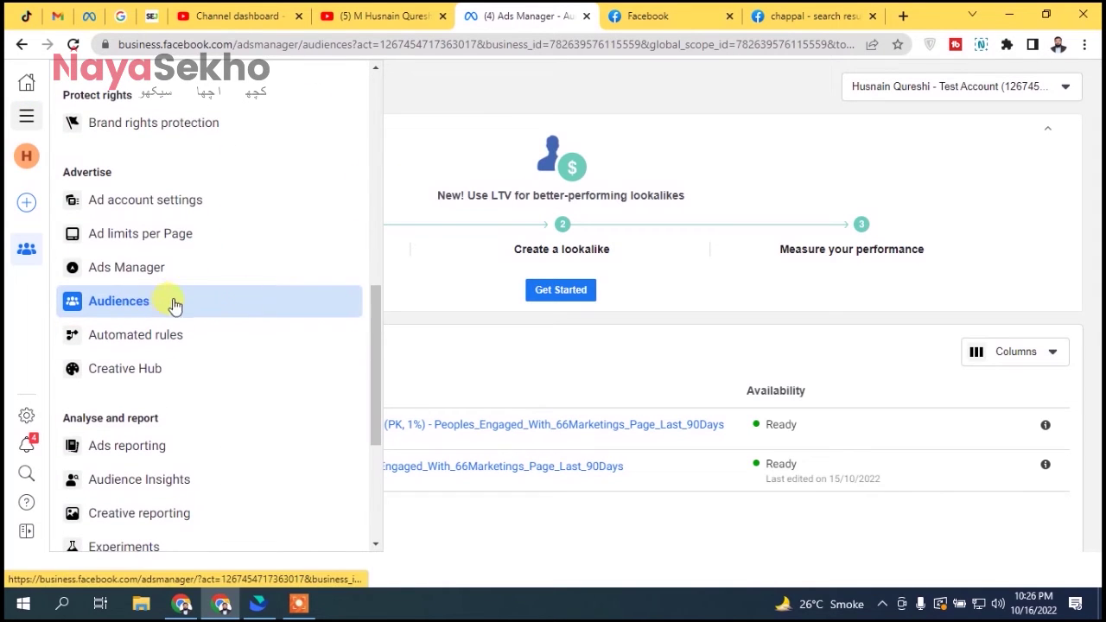
{"action": "left_click", "coordinate": [493, 142]}
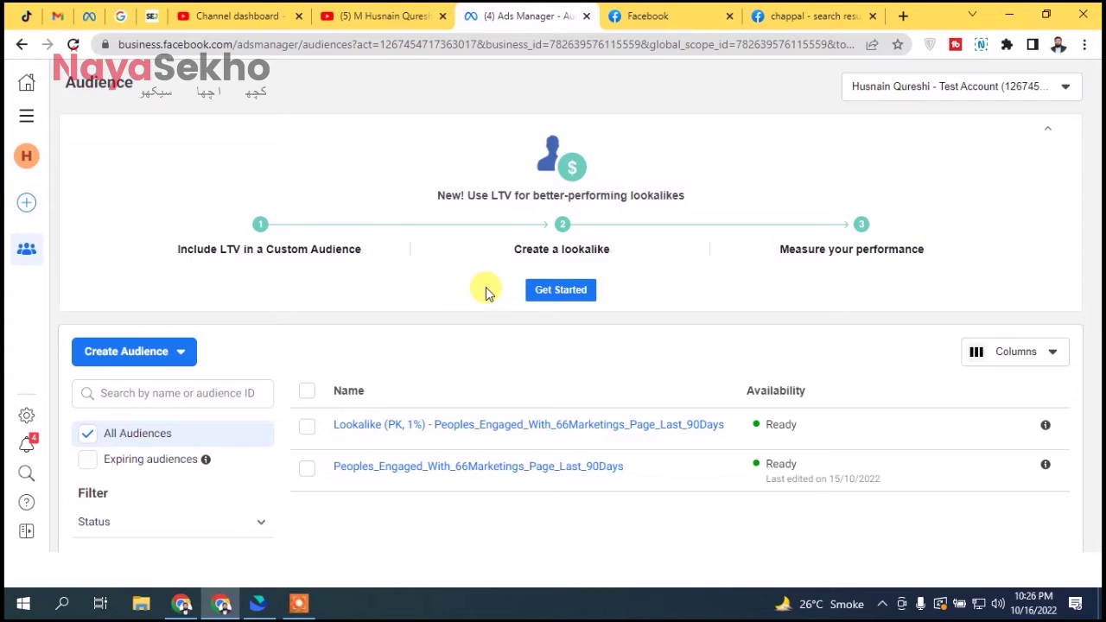
{"action": "left_click", "coordinate": [158, 352]}
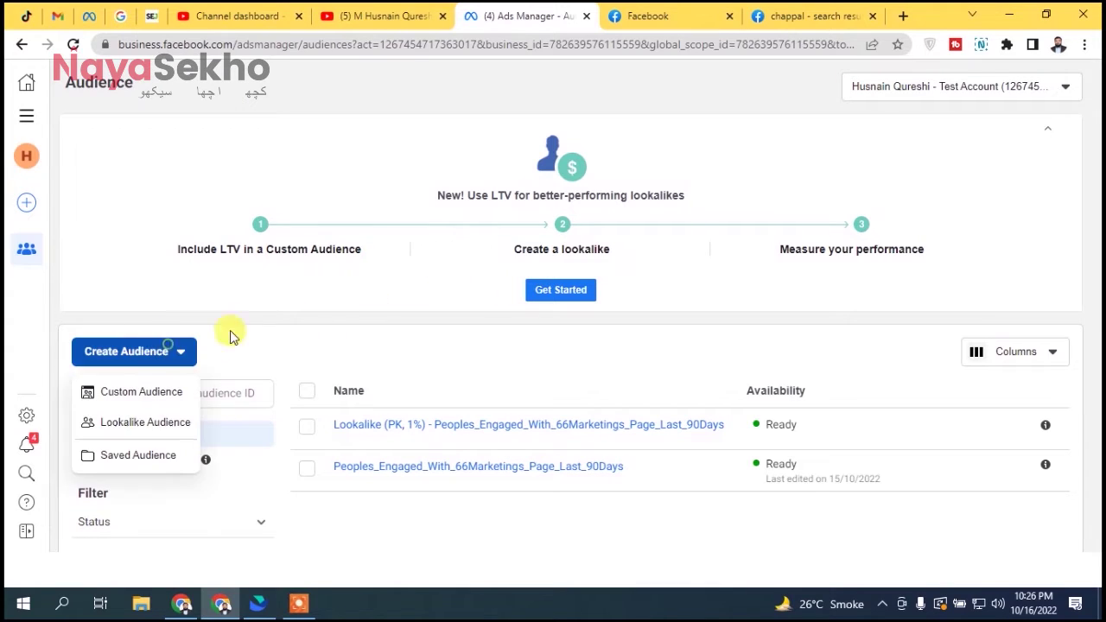
{"action": "left_click", "coordinate": [134, 457]}
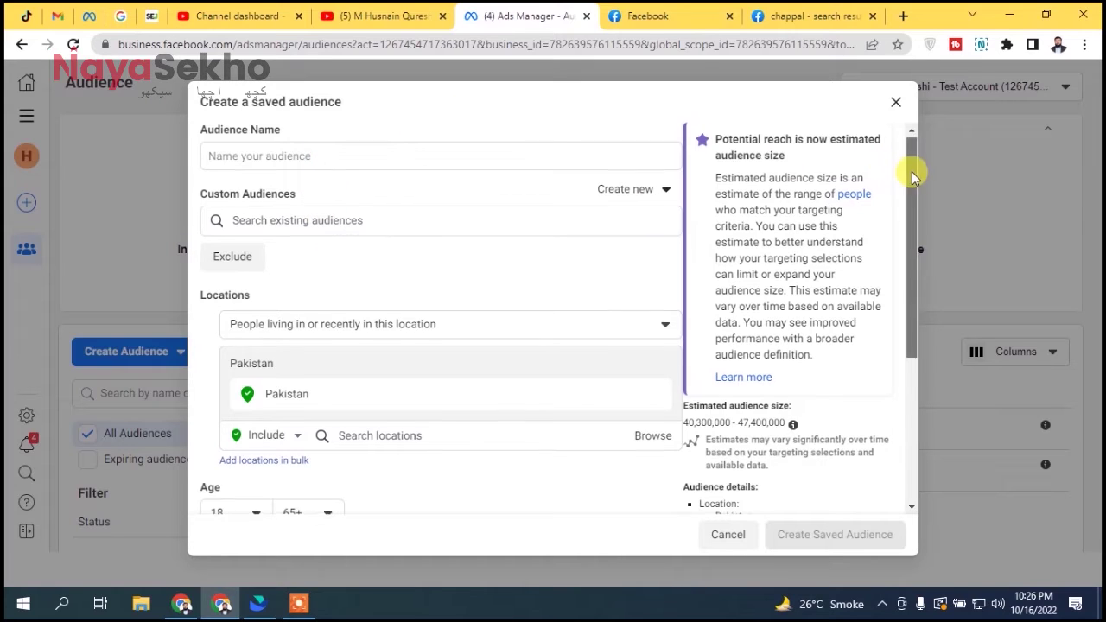
- Examine the saved audience form from name, custom audiences and locations through age, gender, languages and detailed targeting
{"action": "left_click_drag", "start_coordinate": [908, 168], "coordinate": [893, 331]}
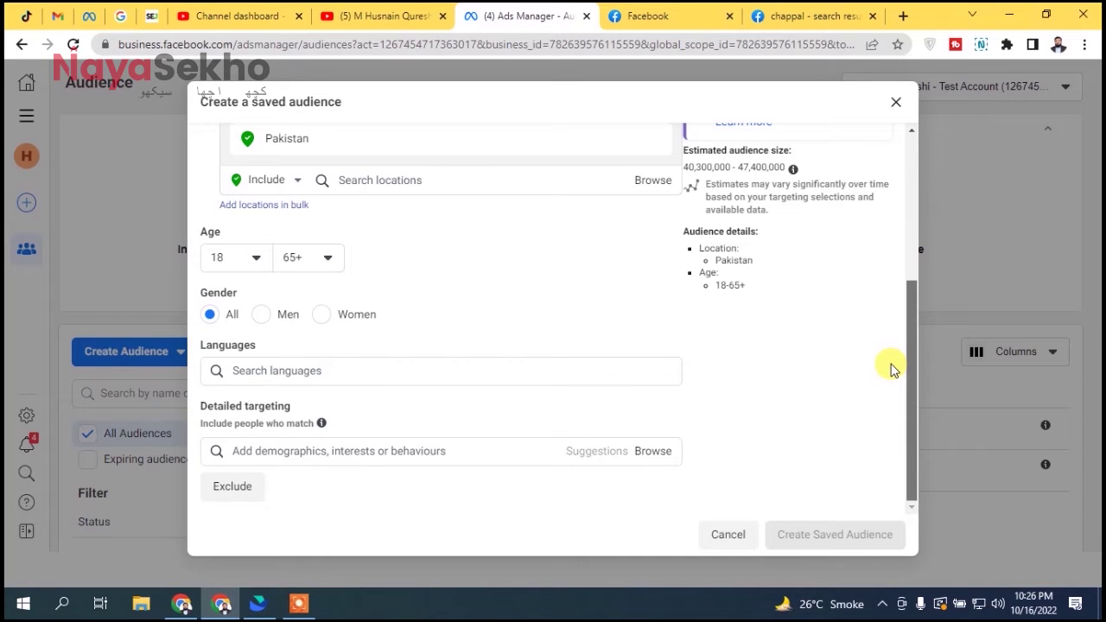
{"action": "scroll", "coordinate": [877, 197], "scroll_direction": "up", "scroll_amount": 3}
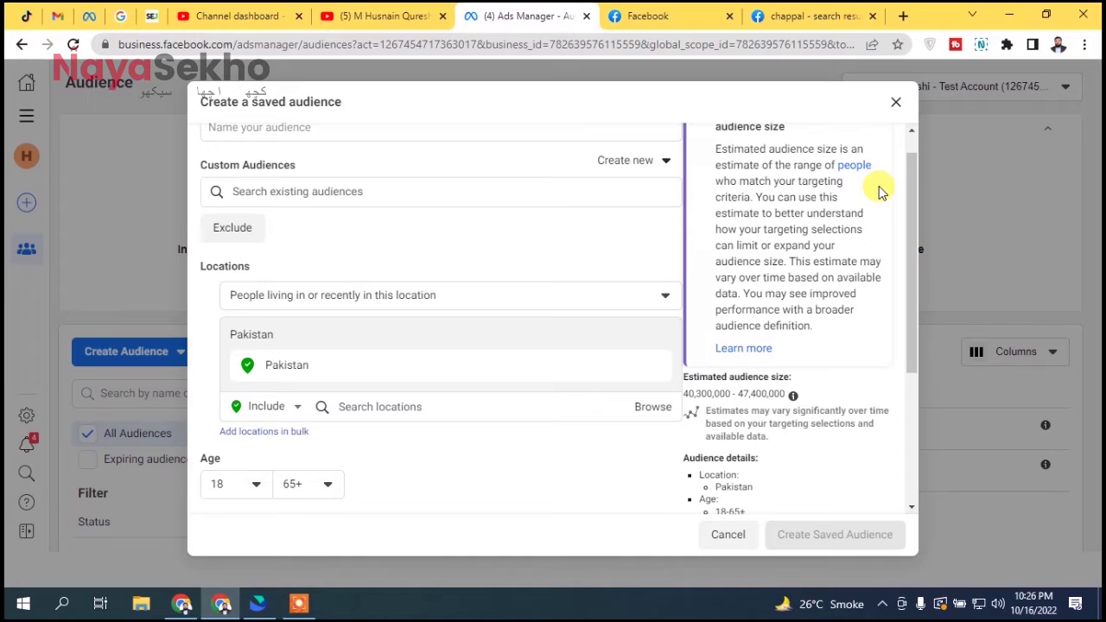
{"action": "left_click_drag", "start_coordinate": [914, 180], "coordinate": [371, 131]}
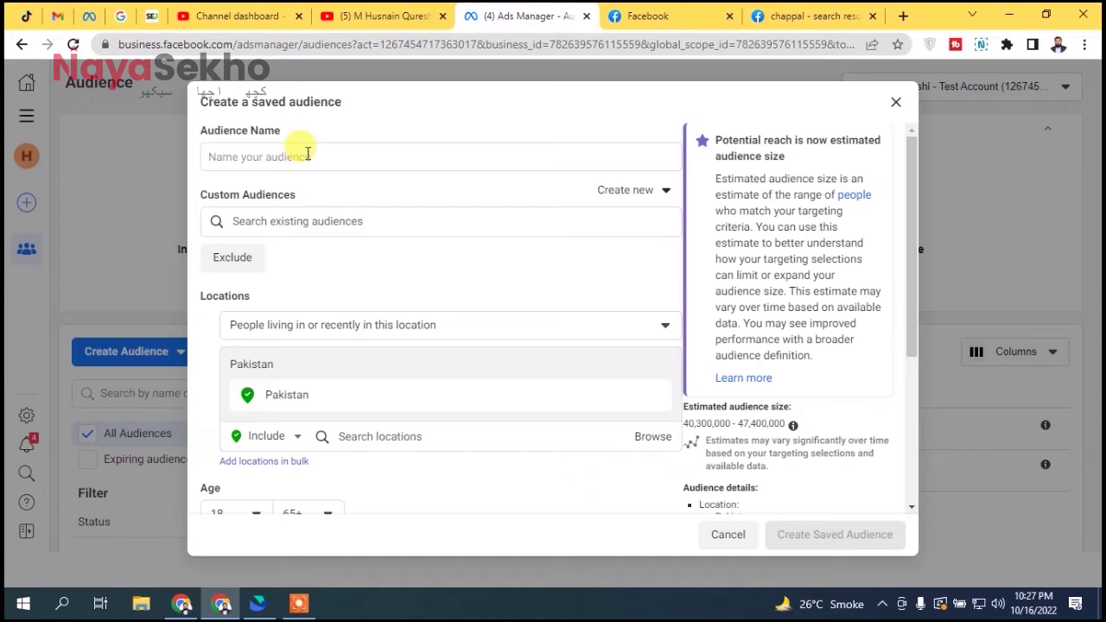
{"action": "left_click", "coordinate": [247, 223]}
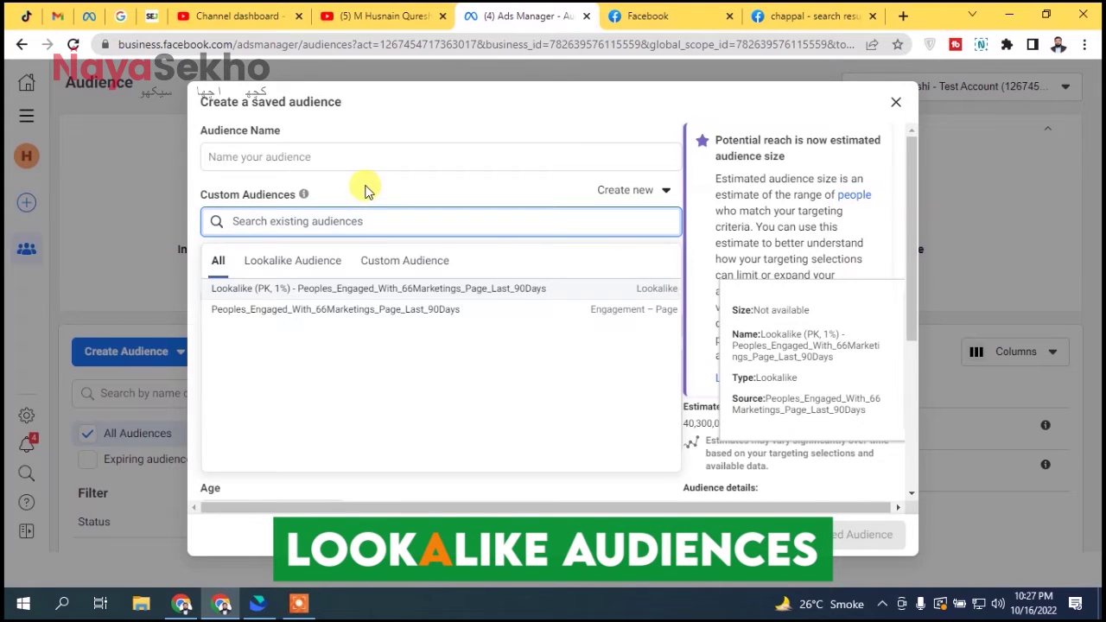
{"action": "left_click", "coordinate": [362, 191]}
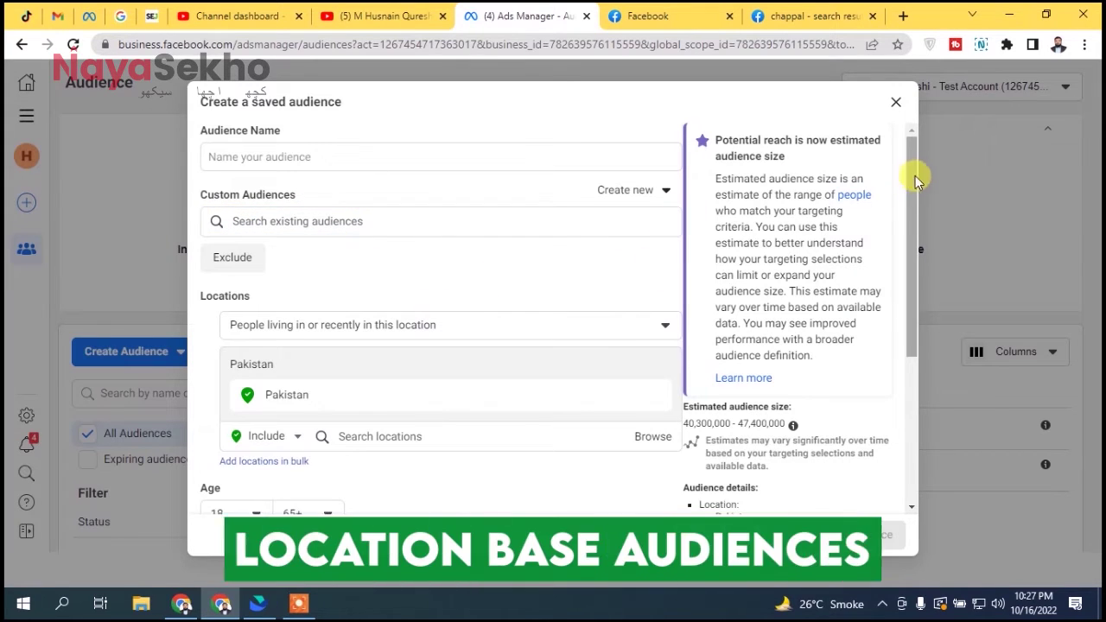
{"action": "scroll", "coordinate": [913, 173], "scroll_direction": "down", "scroll_amount": 5}
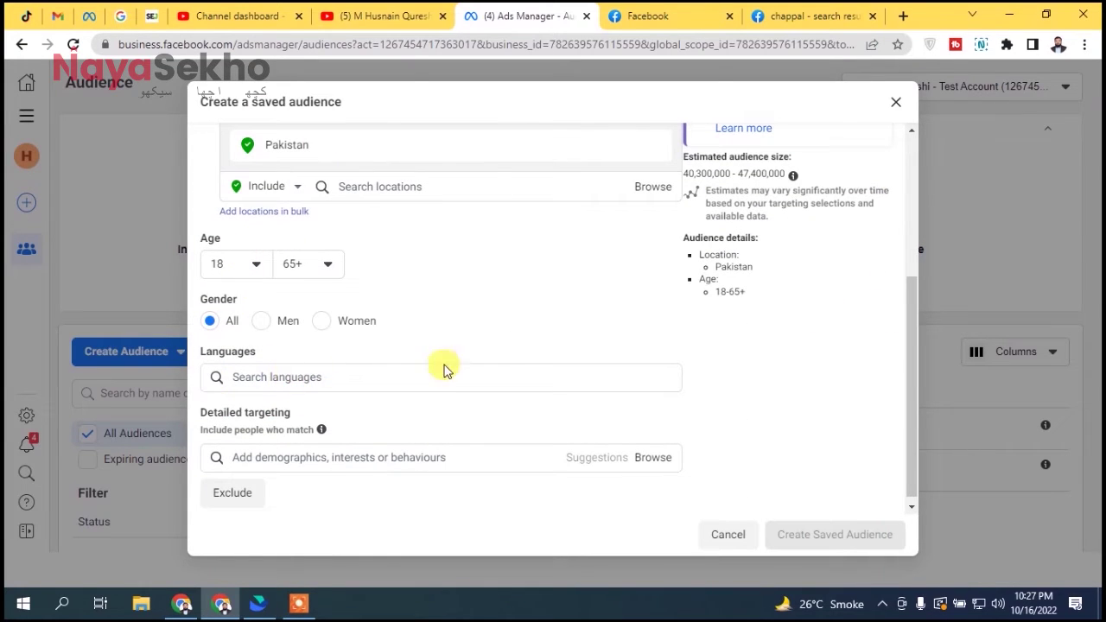
{"action": "left_click_drag", "start_coordinate": [912, 316], "coordinate": [910, 333]}
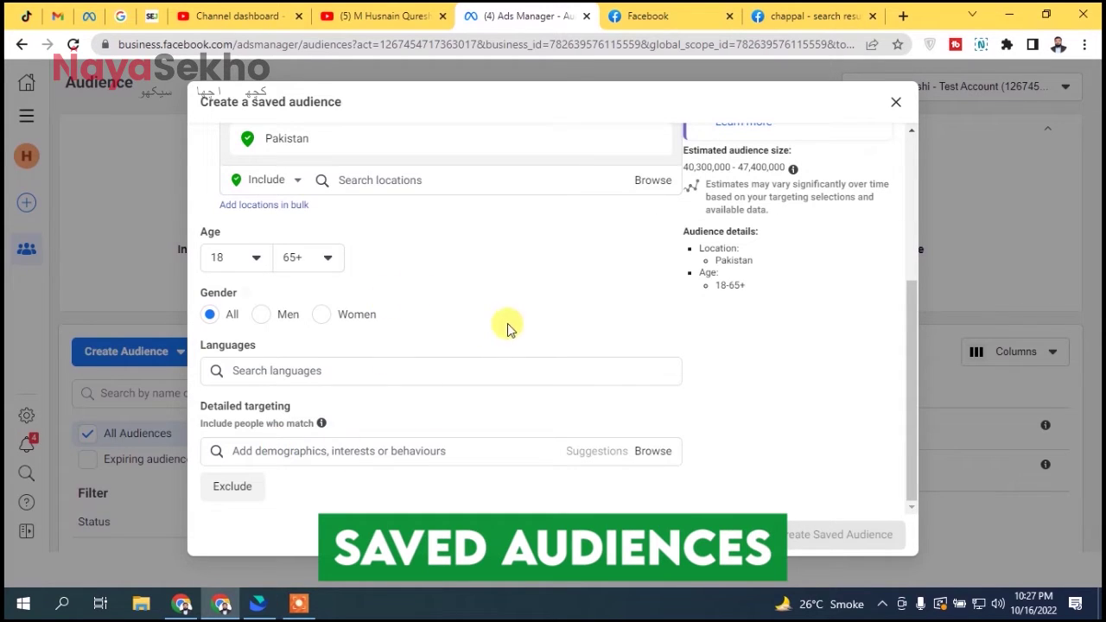
{"action": "left_click_drag", "start_coordinate": [909, 350], "coordinate": [876, 185]}
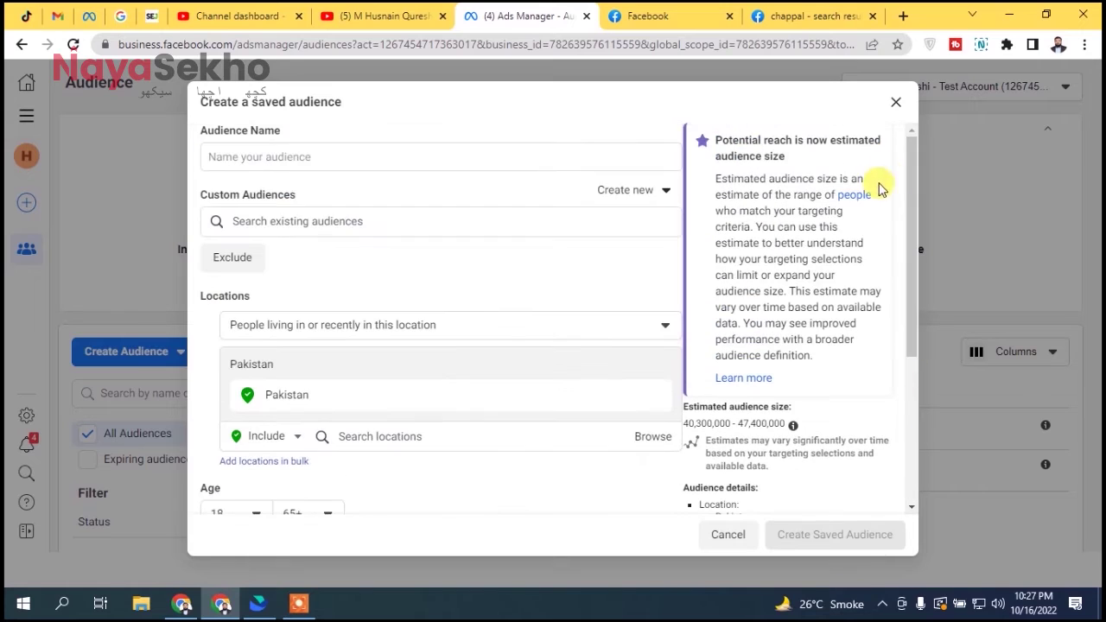
- Add the existing lookalike audience "Lookalike (PK, 1%) - Peoples_Engaged_With_66Marketings_Page_Last_90Days" to the custom audiences
{"action": "left_click", "coordinate": [275, 220]}
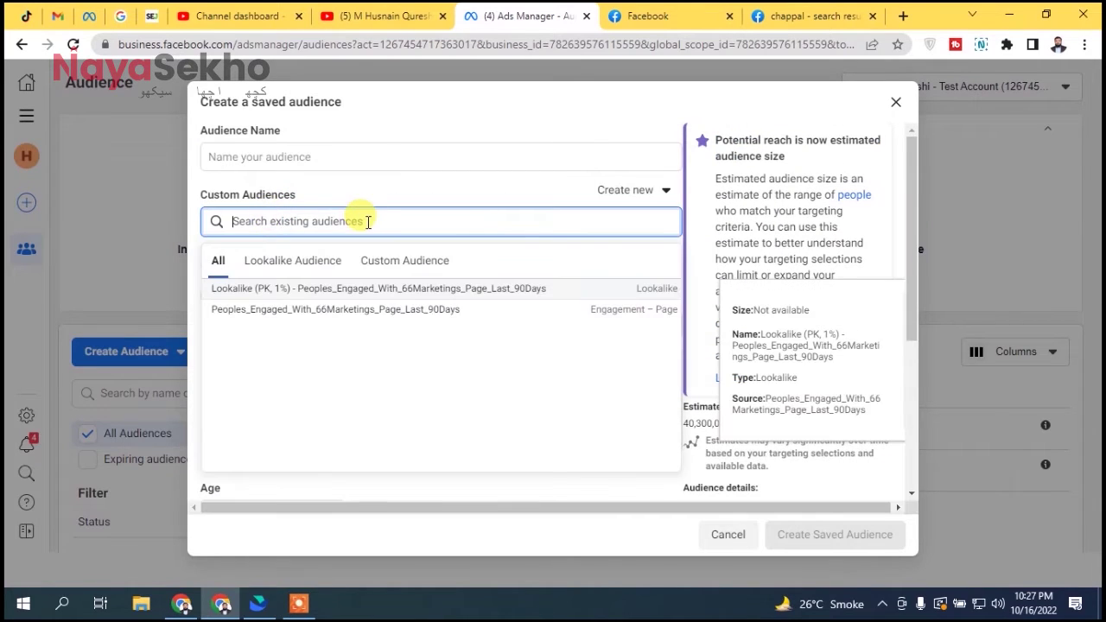
{"action": "left_click", "coordinate": [313, 261]}
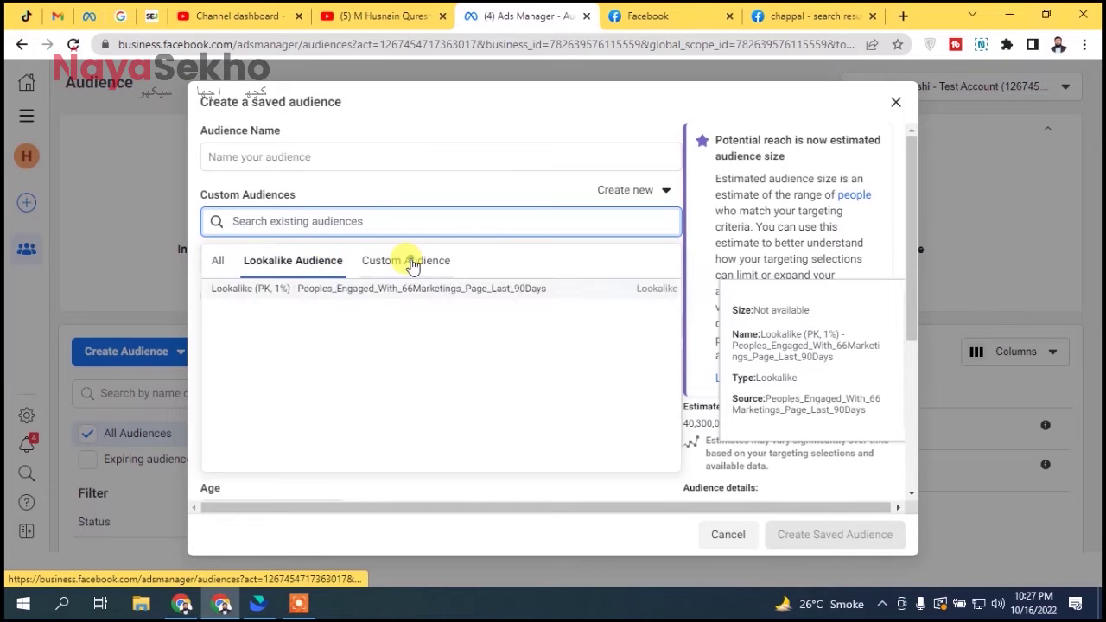
{"action": "left_click", "coordinate": [406, 260]}
{"action": "left_click", "coordinate": [302, 261]}
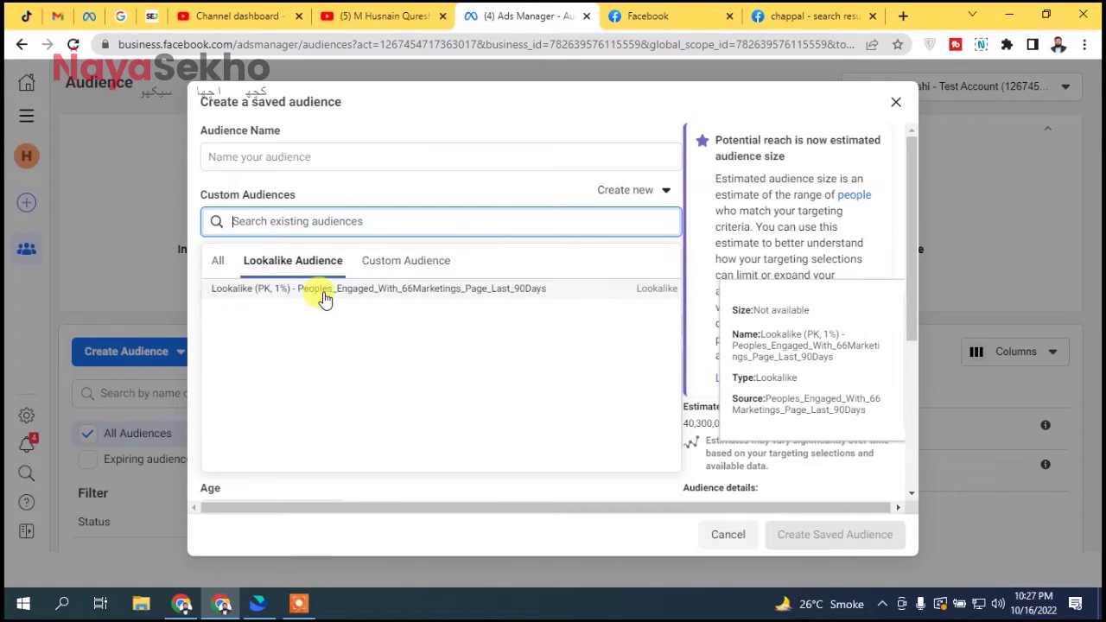
{"action": "left_click", "coordinate": [318, 289]}
{"action": "left_click", "coordinate": [385, 185]}
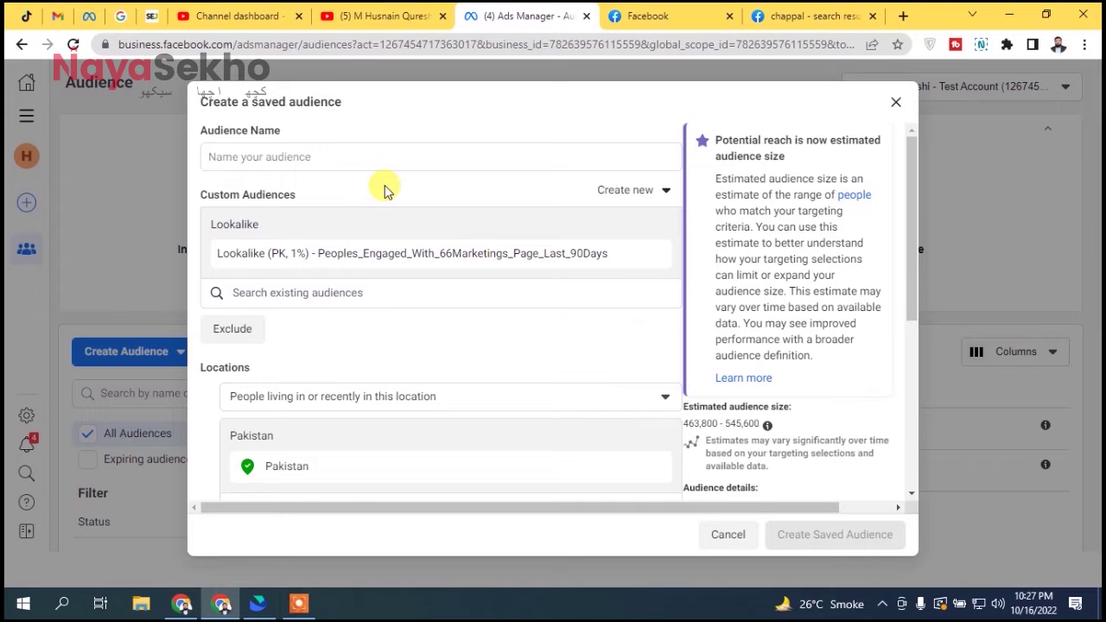
- Set the location targeting to "People living in this location" for Pakistan
{"action": "left_click_drag", "start_coordinate": [914, 178], "coordinate": [884, 298]}
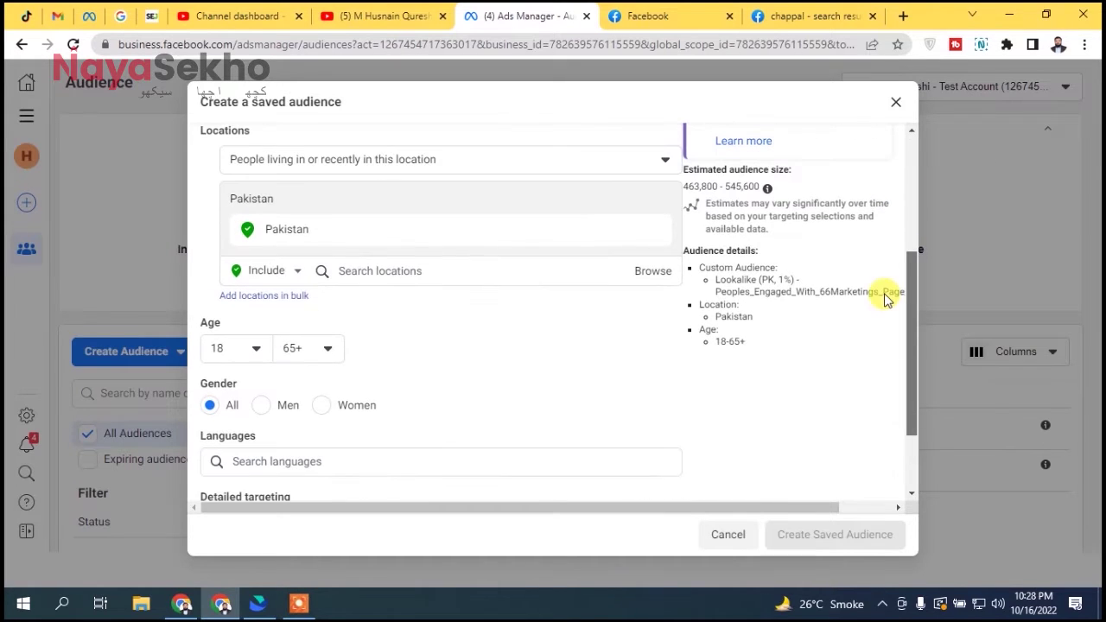
{"action": "left_click", "coordinate": [424, 161]}
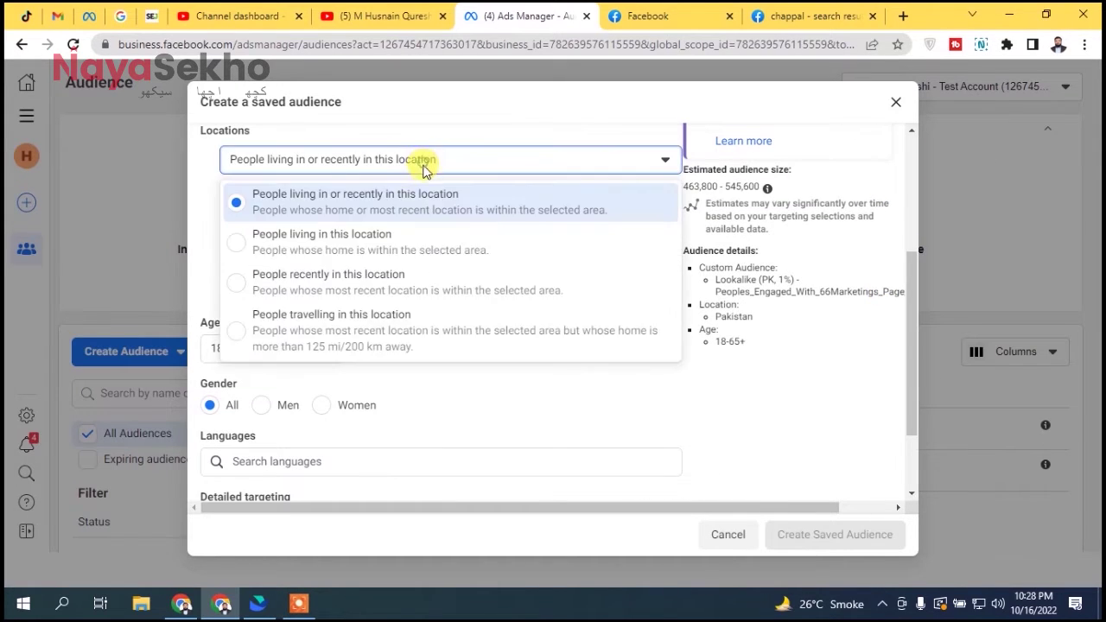
{"action": "left_click", "coordinate": [318, 246]}
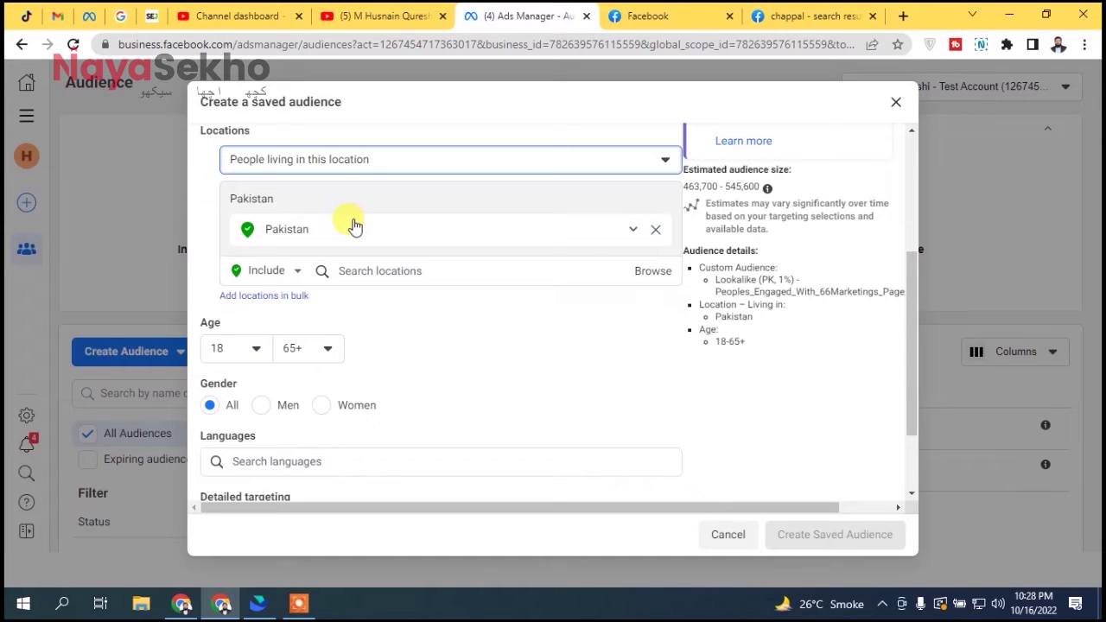
- Search detailed targeting for "watch" and add the interest Watch
{"action": "scroll", "coordinate": [272, 292], "scroll_direction": "down", "scroll_amount": 1}
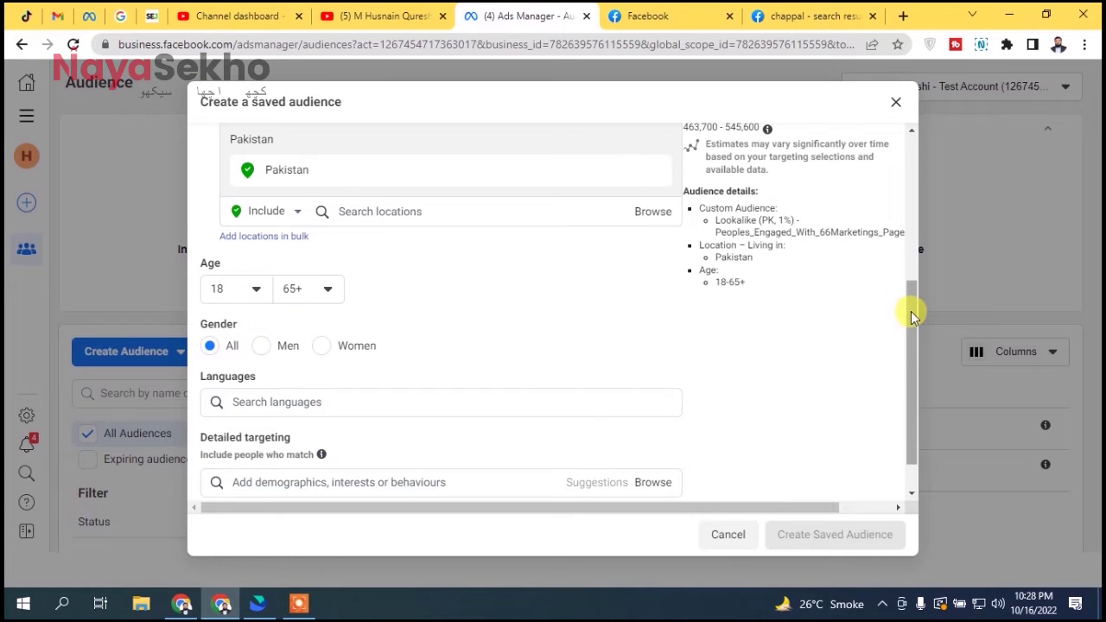
{"action": "left_click_drag", "start_coordinate": [911, 311], "coordinate": [890, 391]}
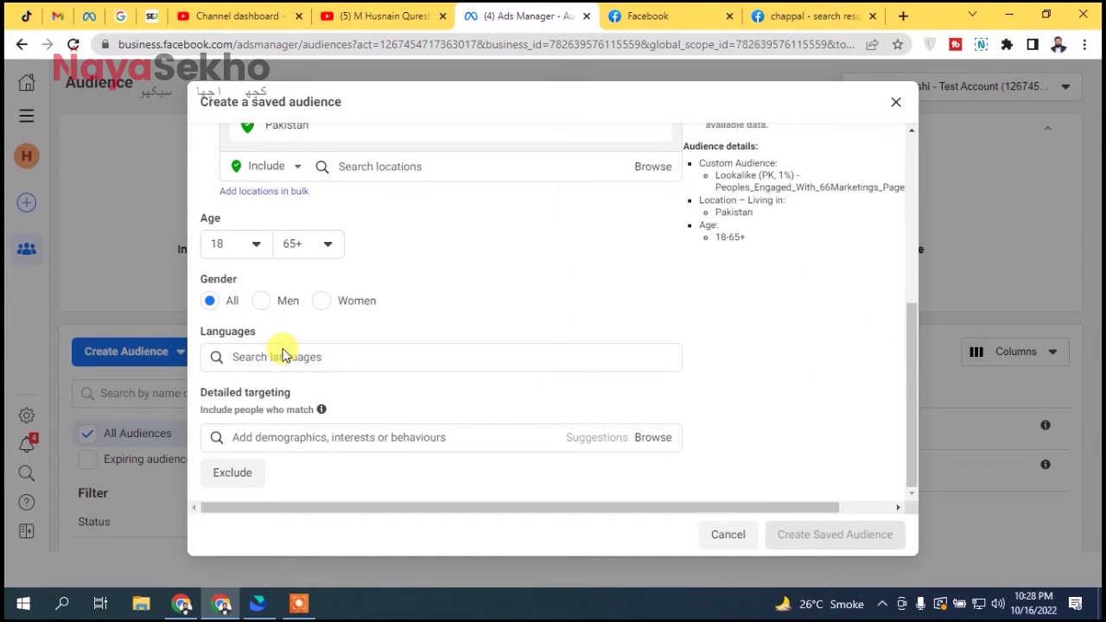
{"action": "left_click", "coordinate": [341, 440]}
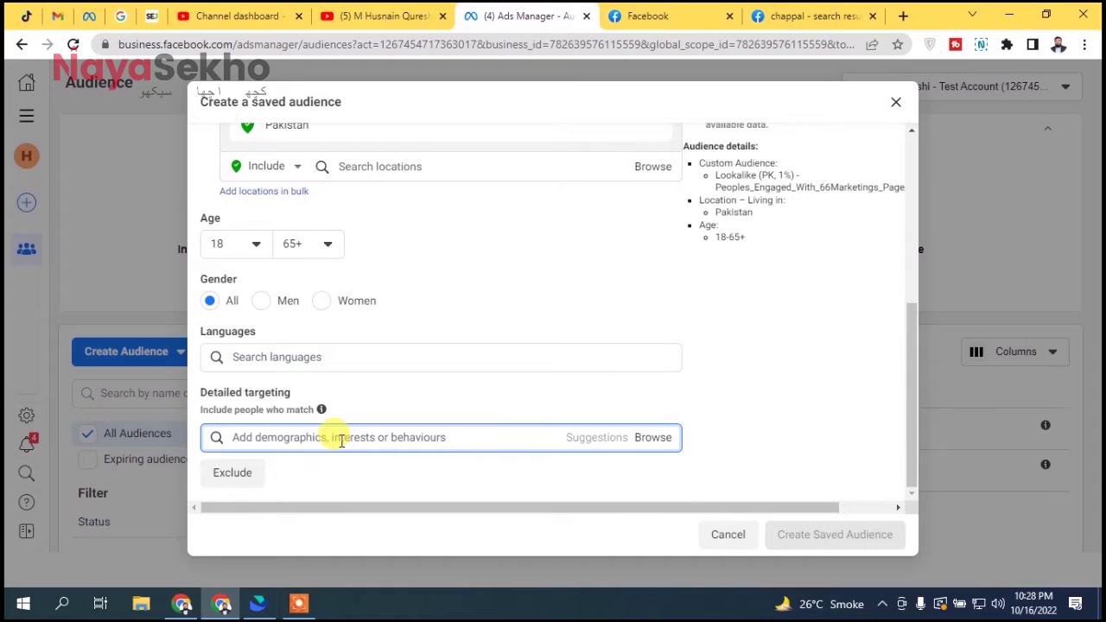
{"action": "type", "text": "watch"}
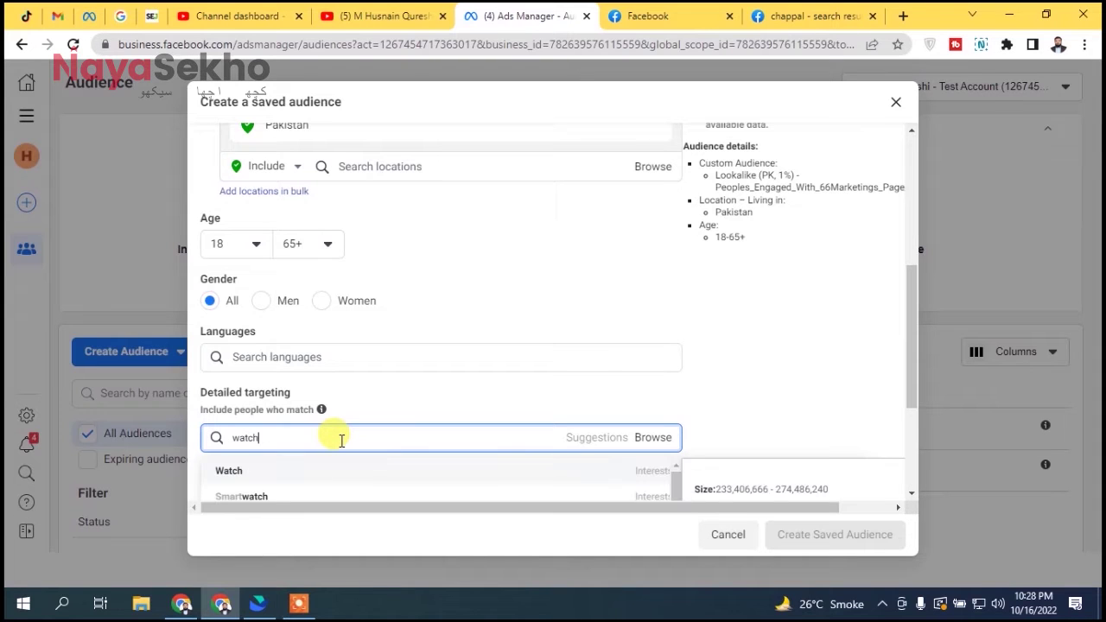
{"action": "left_click", "coordinate": [318, 470]}
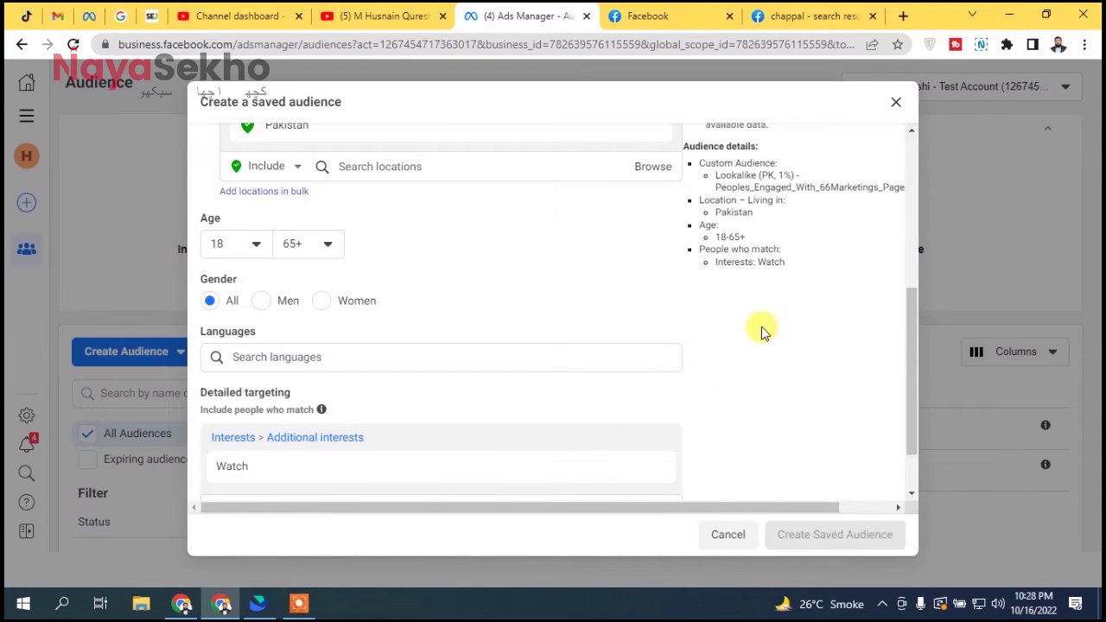
- Review how the lookalike audience, location, age and interest settings combine in the saved audience form
{"action": "left_click_drag", "start_coordinate": [912, 380], "coordinate": [901, 217]}
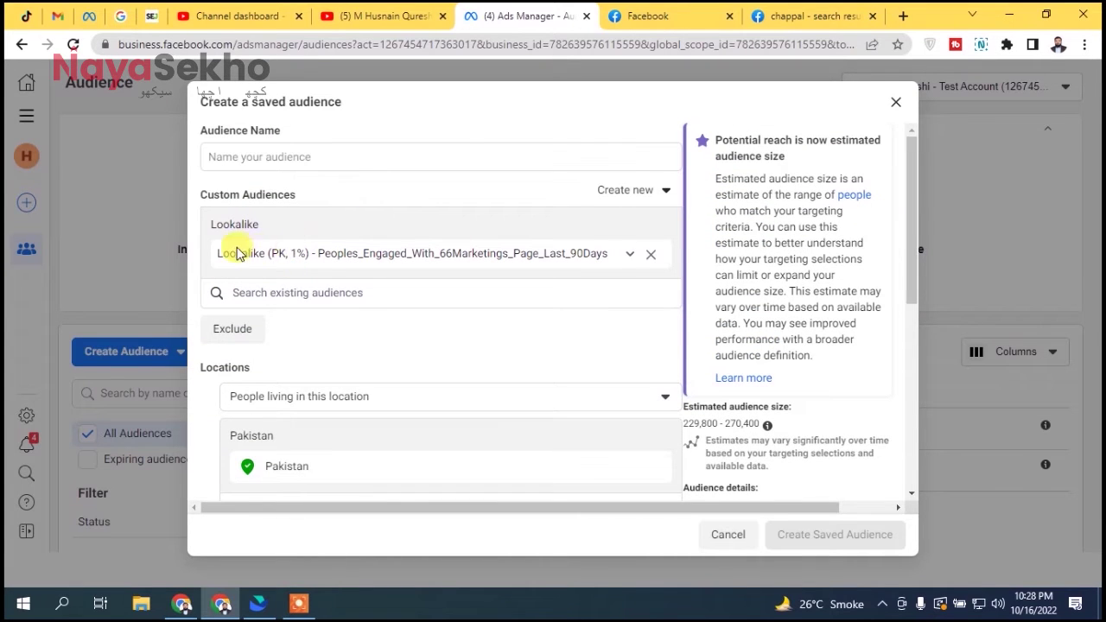
{"action": "left_click_drag", "start_coordinate": [913, 199], "coordinate": [899, 279]}
{"action": "mouse_move", "coordinate": [258, 190]}
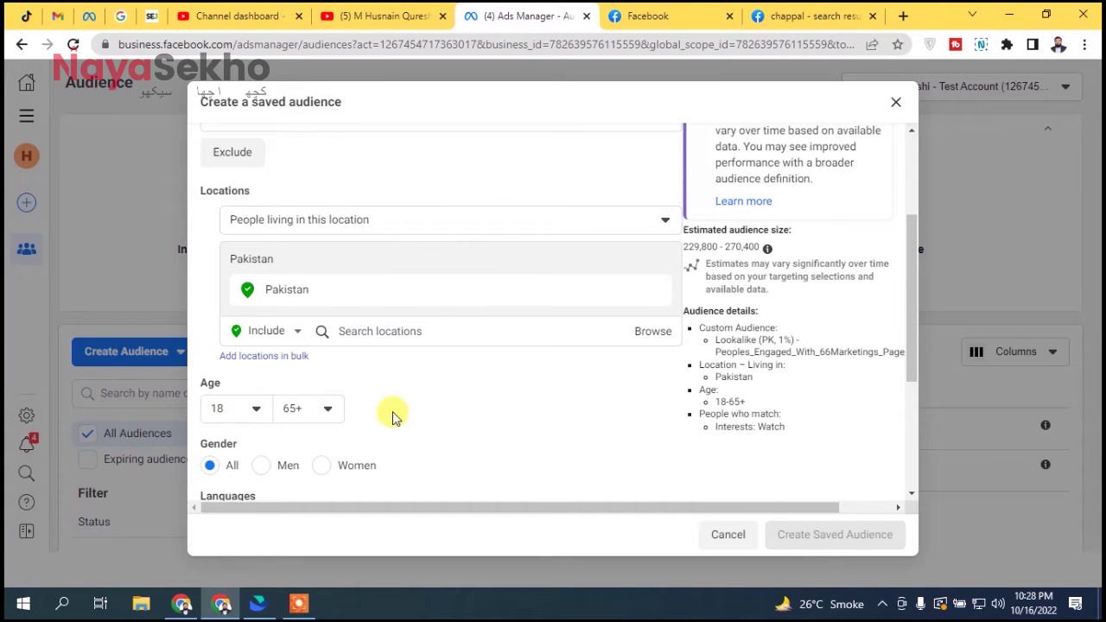
{"action": "left_click_drag", "start_coordinate": [909, 246], "coordinate": [887, 353]}
{"action": "mouse_move", "coordinate": [751, 385]}
{"action": "left_click_drag", "start_coordinate": [909, 388], "coordinate": [907, 282]}
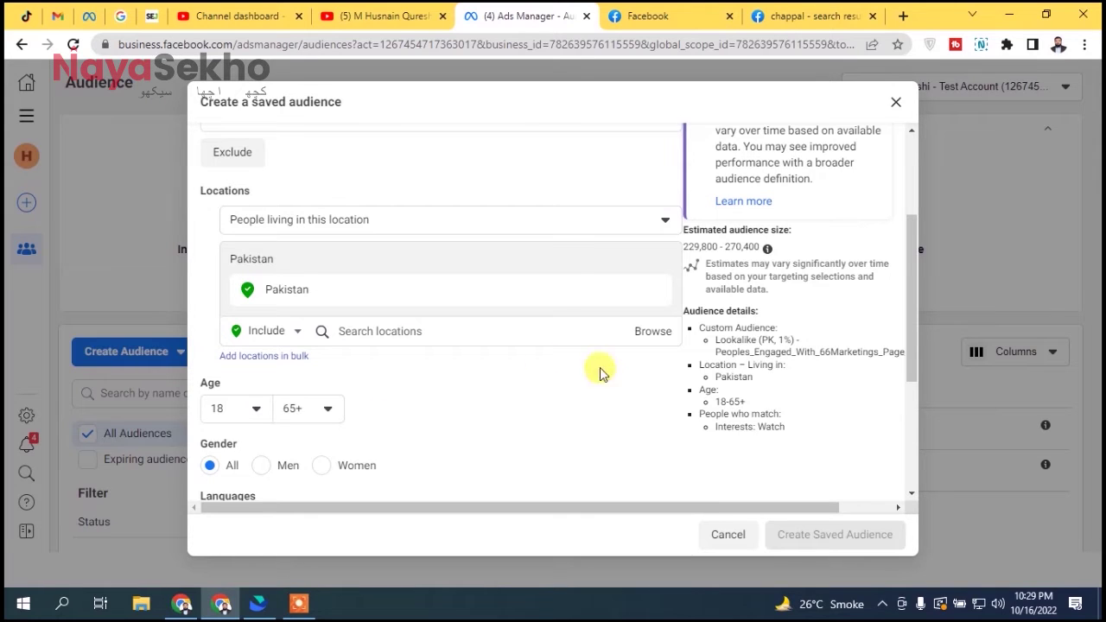
- Remove the lookalike audience from the custom audiences
{"action": "left_click_drag", "start_coordinate": [909, 290], "coordinate": [907, 206]}
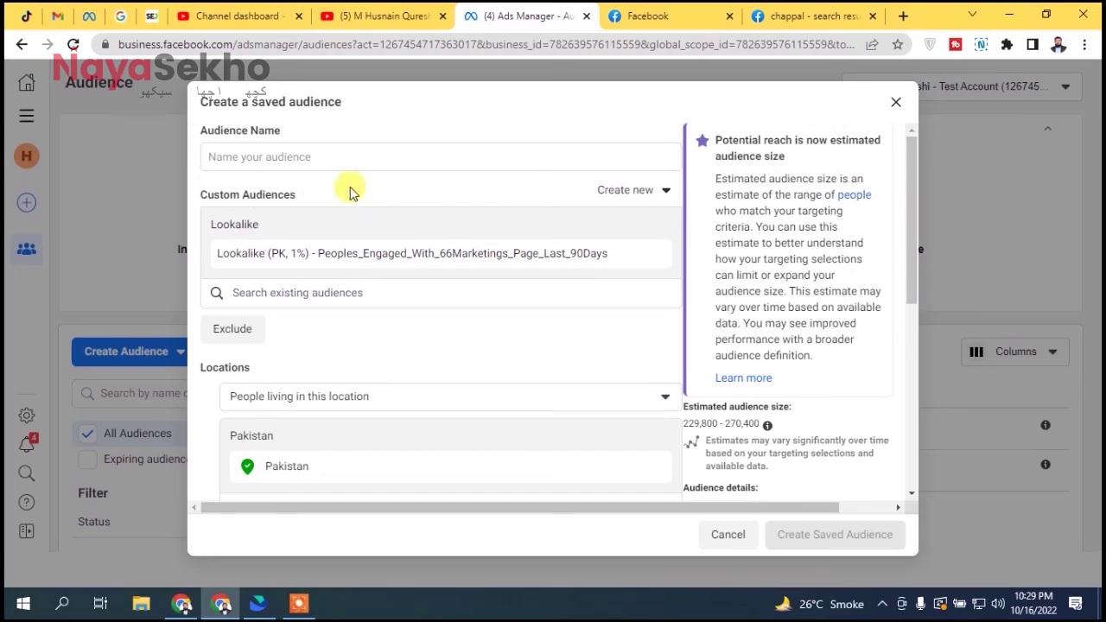
{"action": "mouse_move", "coordinate": [649, 259]}
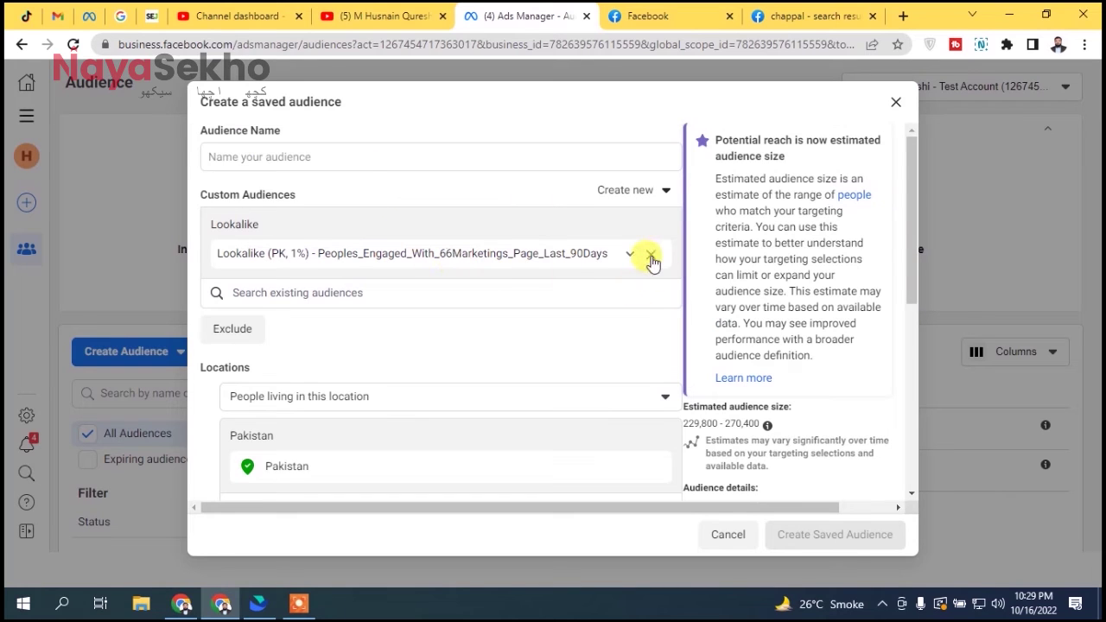
{"action": "left_click", "coordinate": [649, 259]}
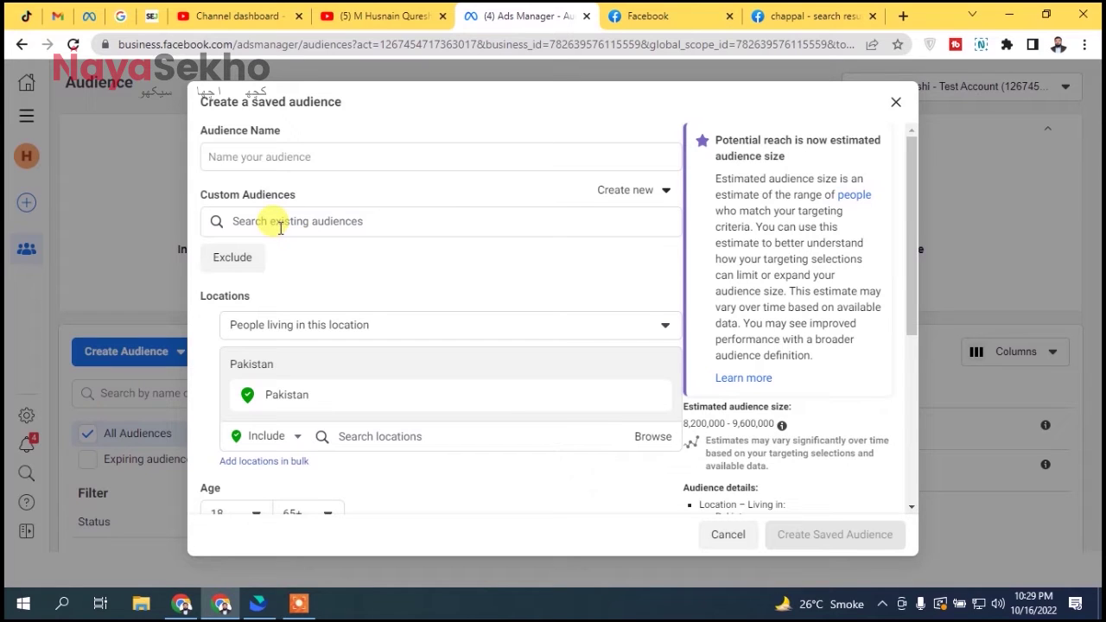
{"action": "mouse_move", "coordinate": [307, 200]}
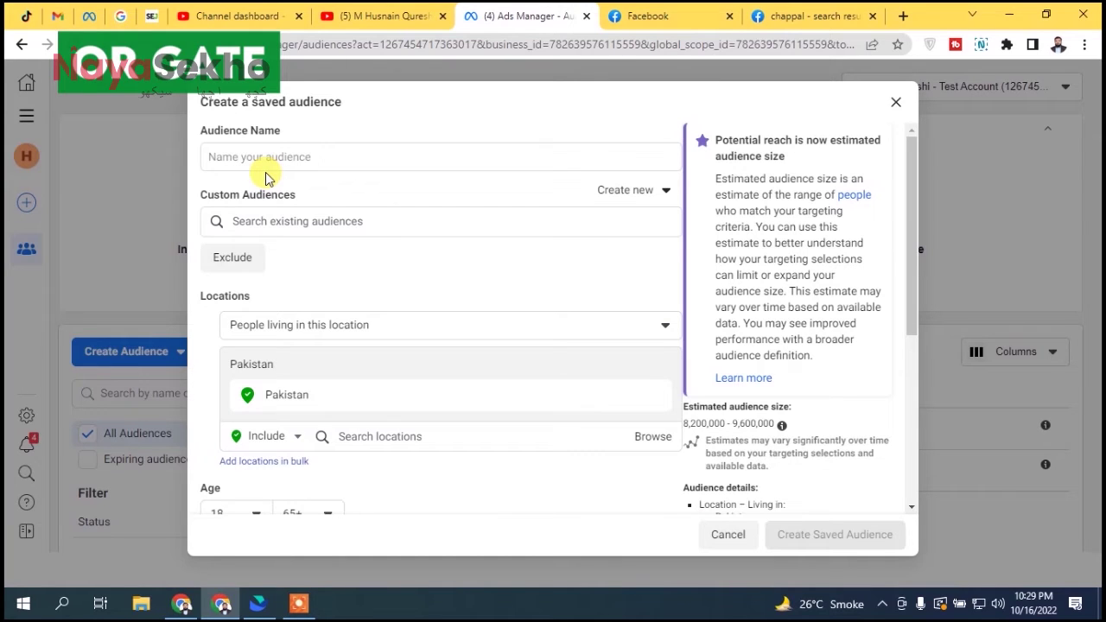
- Add the suggested interests Fashion accessories, Online shopping and Smartwatch to the detailed targeting alongside Watch
{"action": "left_click_drag", "start_coordinate": [918, 179], "coordinate": [869, 388]}
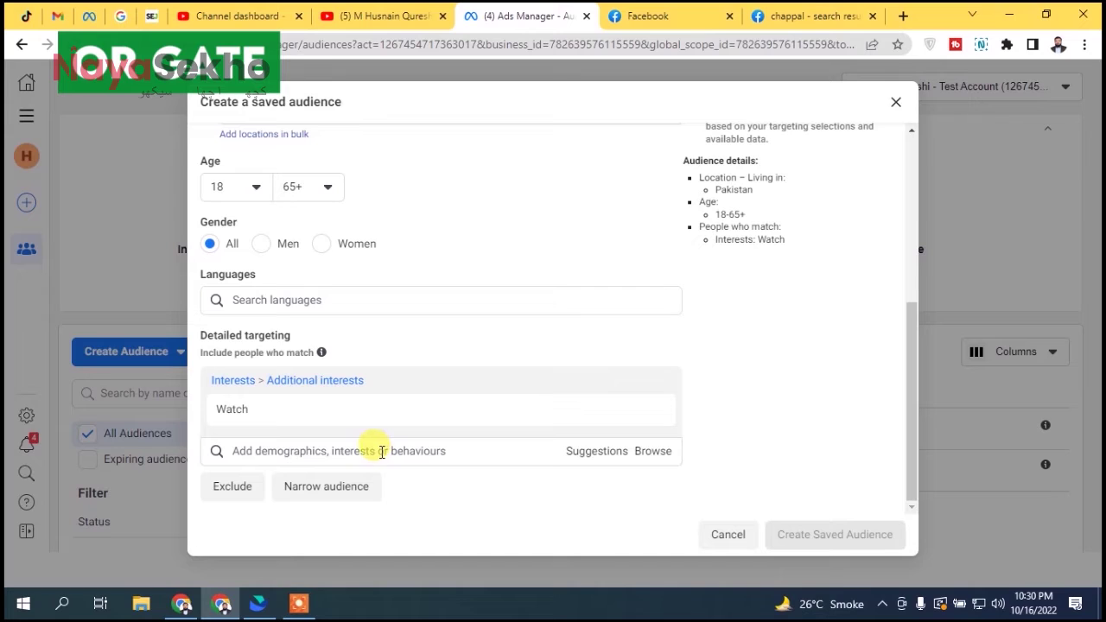
{"action": "left_click", "coordinate": [585, 453]}
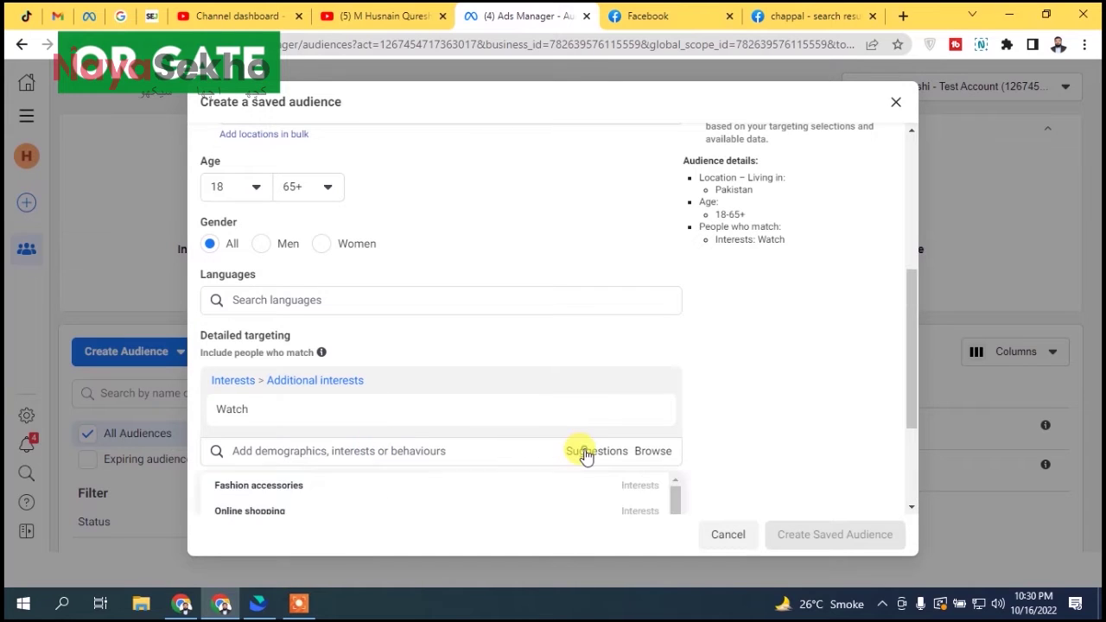
{"action": "left_click", "coordinate": [283, 497]}
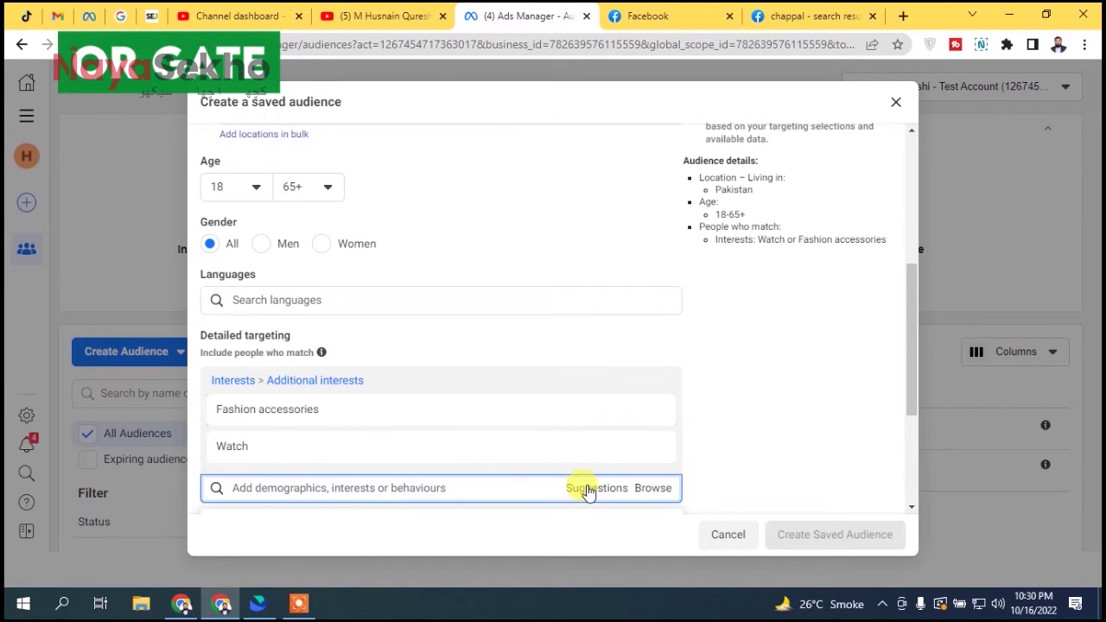
{"action": "left_click", "coordinate": [583, 454]}
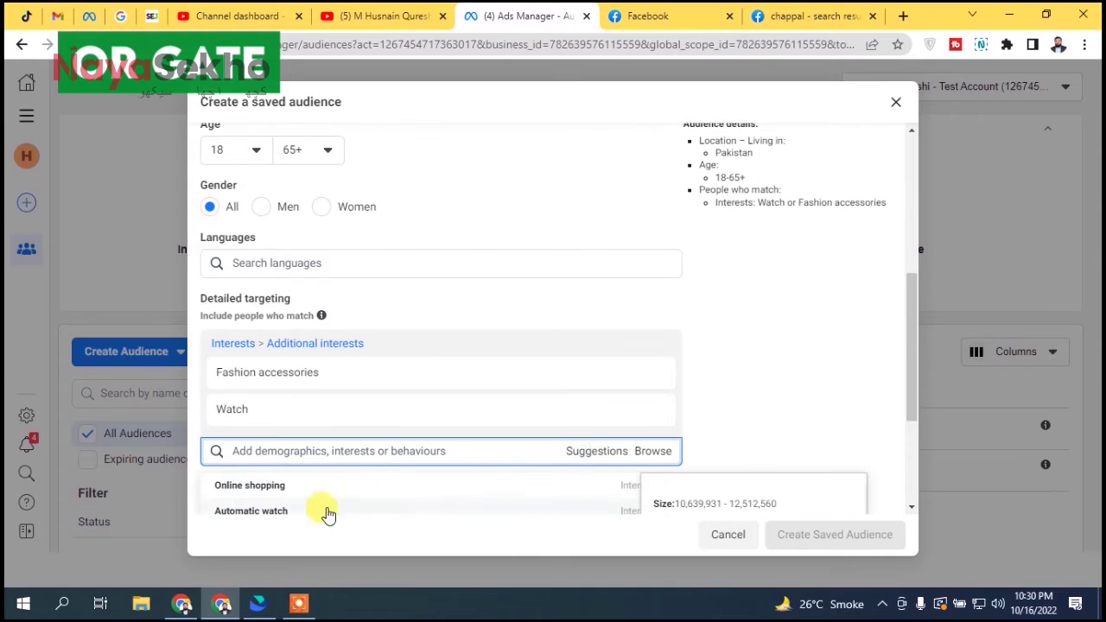
{"action": "left_click", "coordinate": [277, 486]}
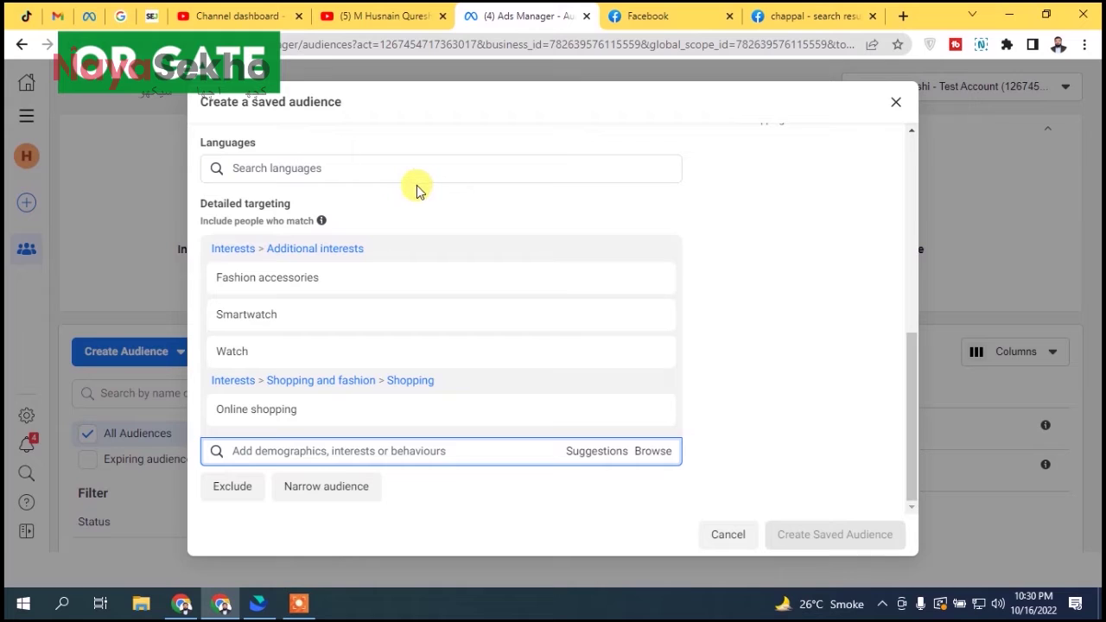
- Remove the Fashion accessories, Smartwatch and Watch interests from detailed targeting, leaving only Online shopping
{"action": "mouse_move", "coordinate": [284, 279]}
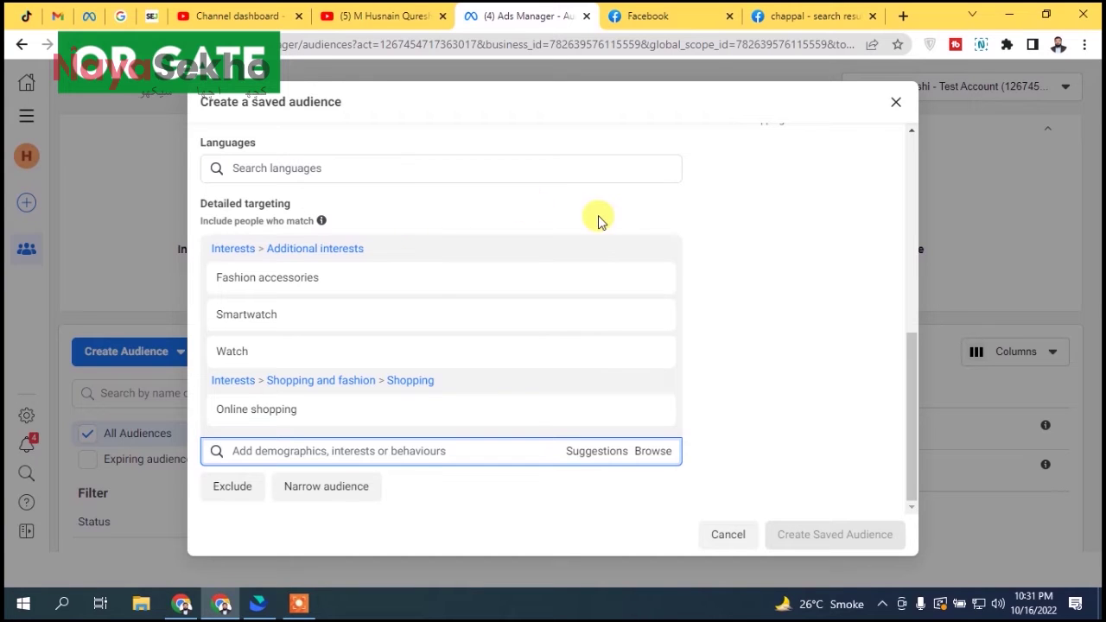
{"action": "mouse_move", "coordinate": [309, 316]}
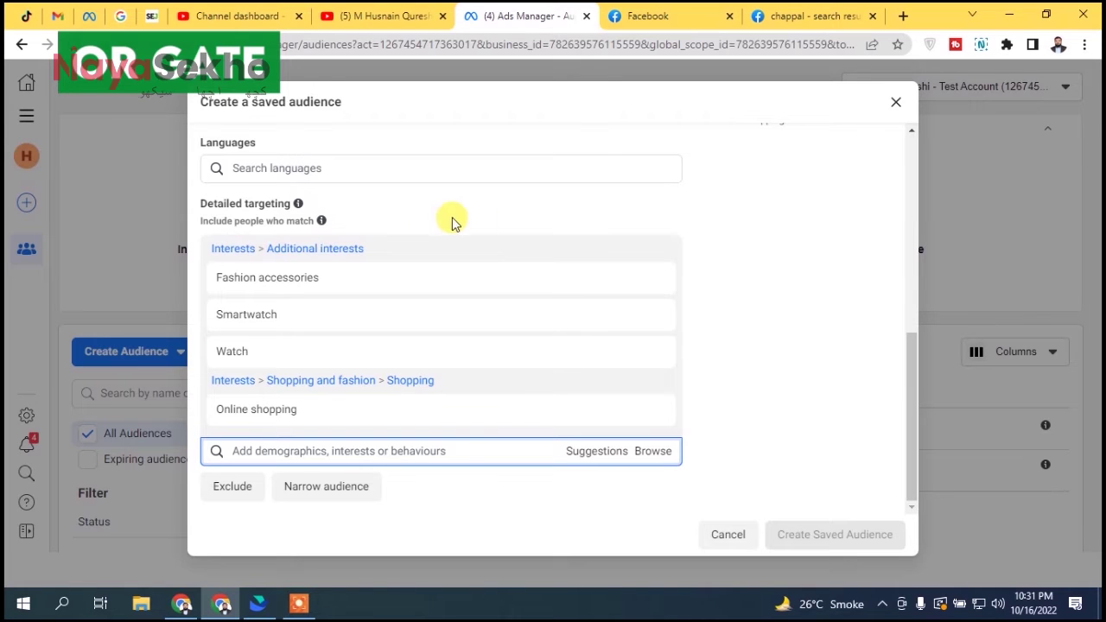
{"action": "left_click", "coordinate": [659, 277]}
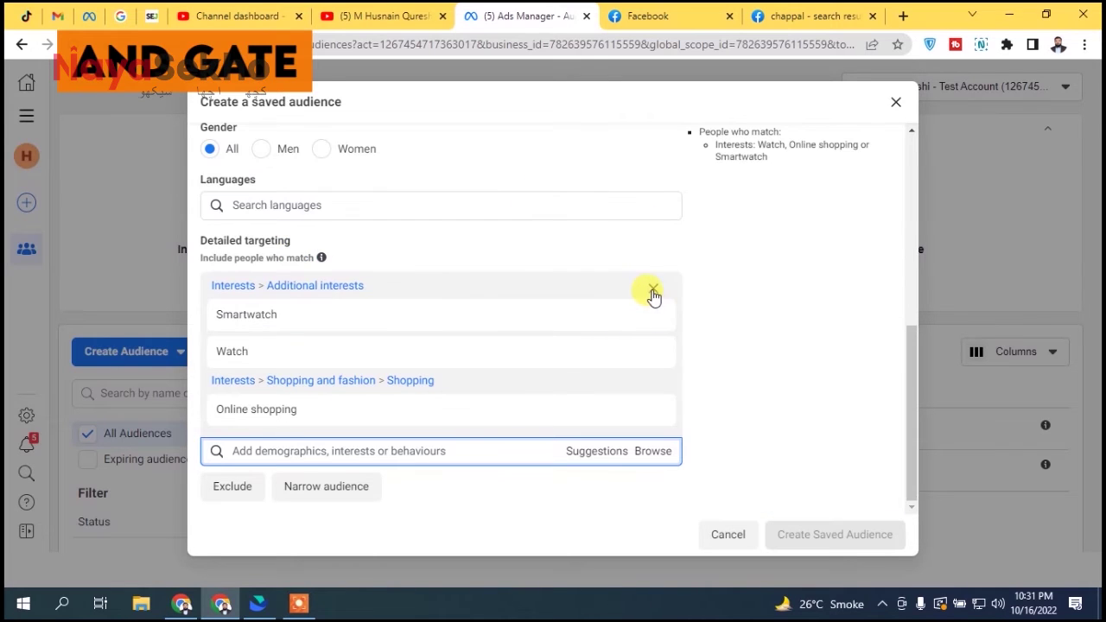
{"action": "left_click", "coordinate": [650, 287]}
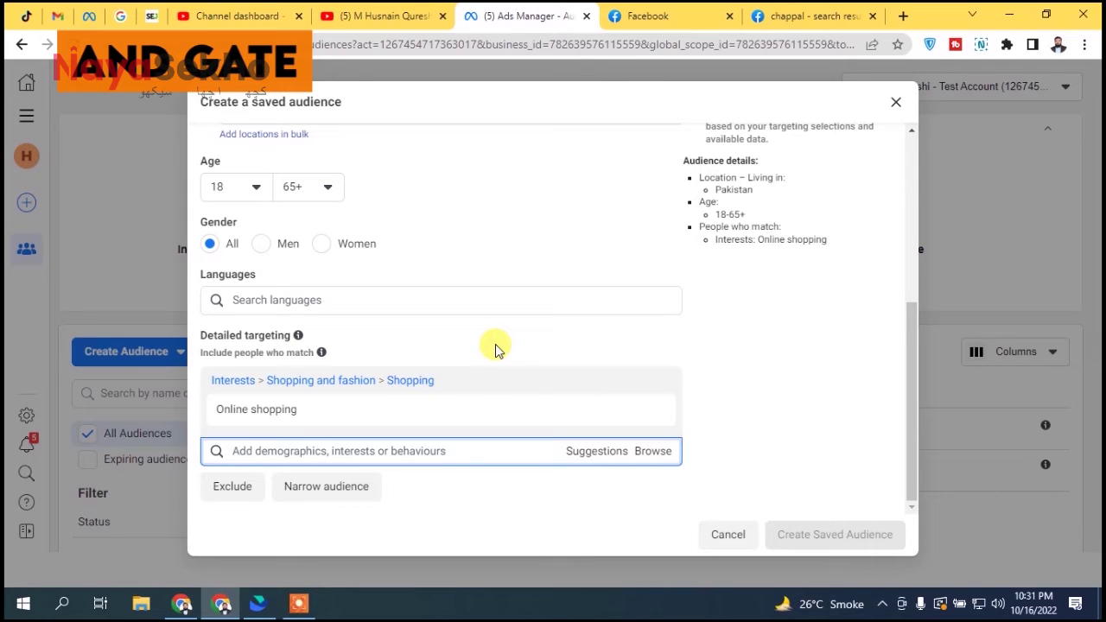
- Narrow the audience so that people must also match the interest Watch
{"action": "left_click", "coordinate": [346, 502]}
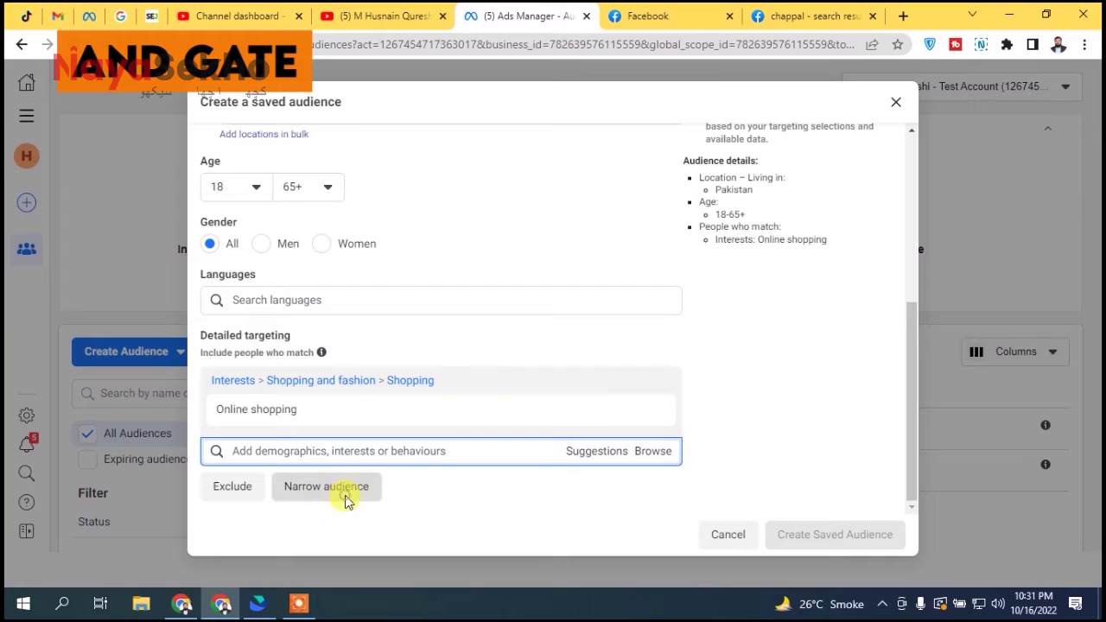
{"action": "left_click_drag", "start_coordinate": [906, 325], "coordinate": [898, 396]}
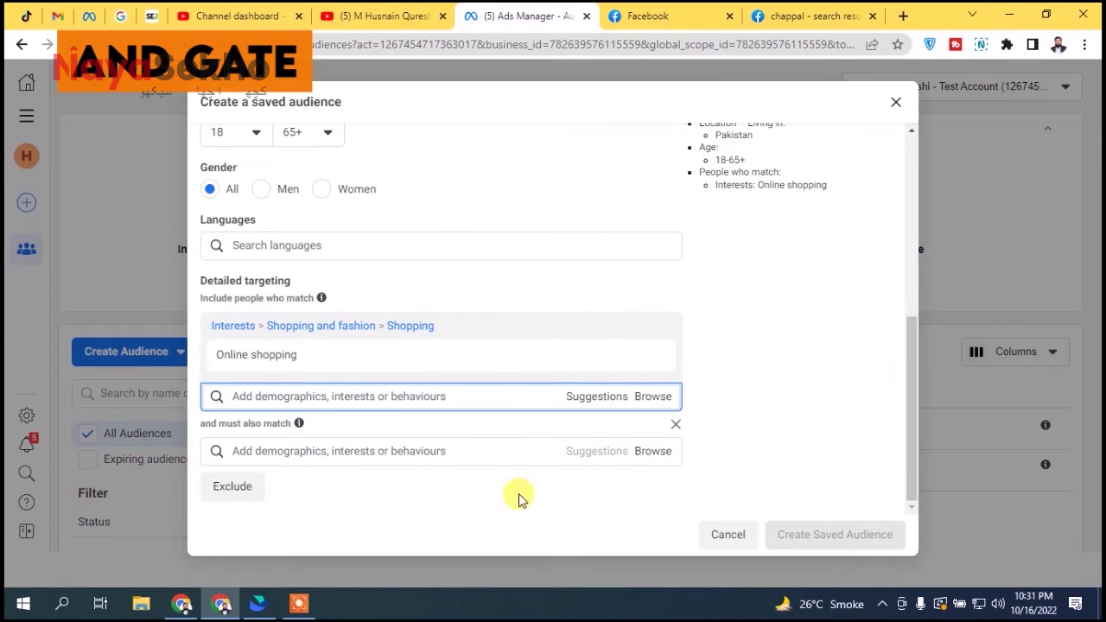
{"action": "left_click", "coordinate": [408, 452]}
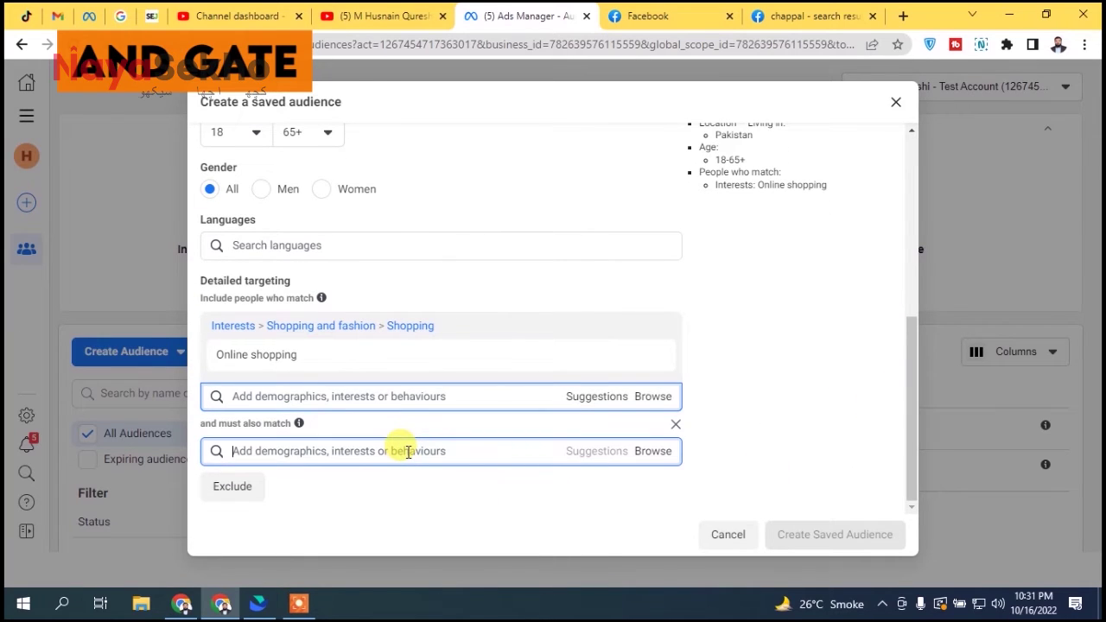
{"action": "type", "text": "watch"}
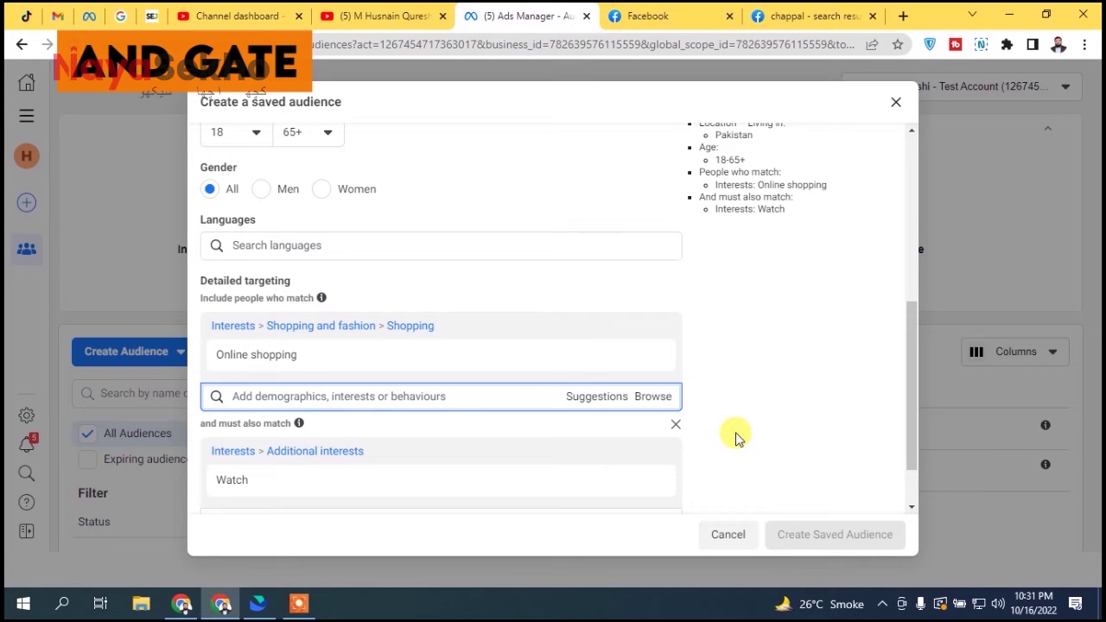
- Add the suggested purchase behaviour Engaged shoppers to the first detailed targeting group, next to Online shopping
{"action": "mouse_move", "coordinate": [298, 425]}
{"action": "left_click", "coordinate": [596, 396]}
{"action": "left_click", "coordinate": [297, 435]}
{"action": "mouse_move", "coordinate": [320, 298]}
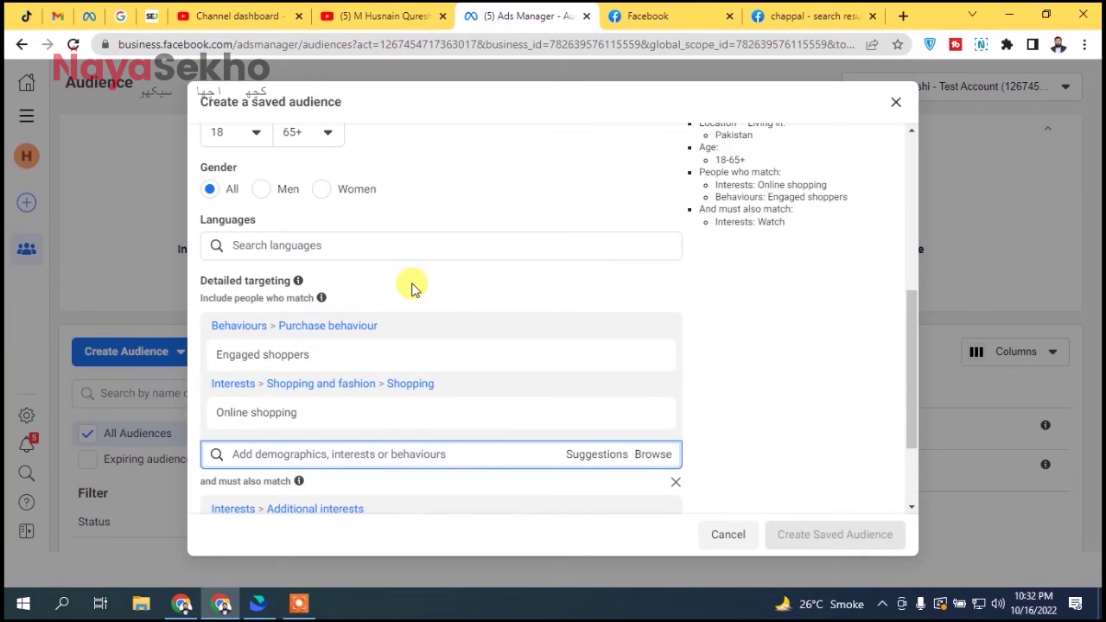
- Close the saved audience form without creating the audience and open the campaigns list in Ads Manager
{"action": "left_click_drag", "start_coordinate": [912, 317], "coordinate": [913, 152]}
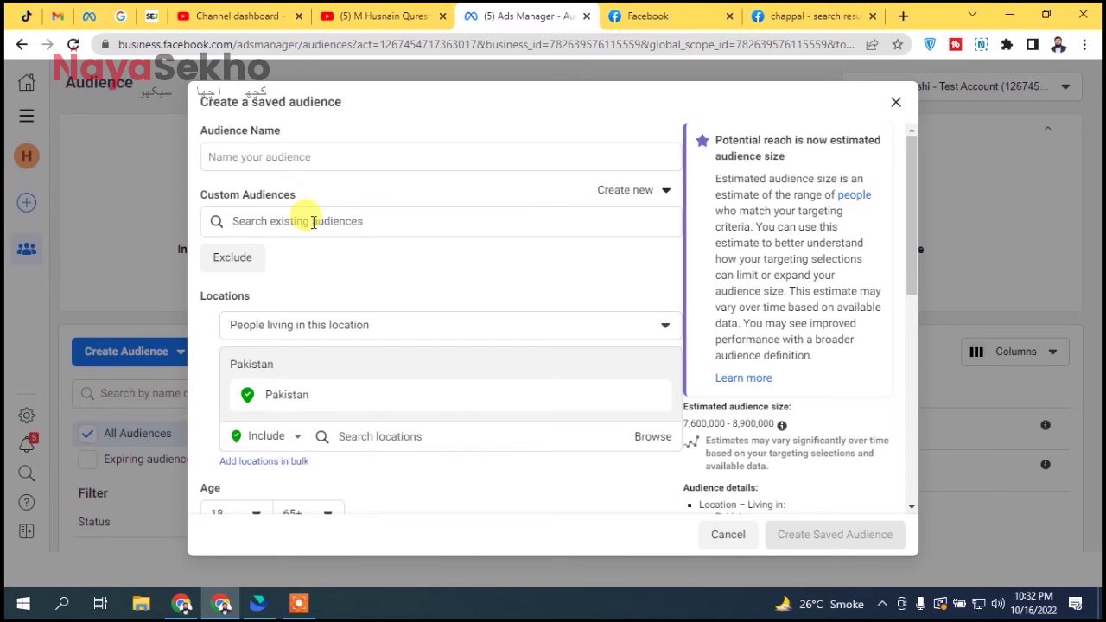
{"action": "left_click_drag", "start_coordinate": [916, 173], "coordinate": [869, 374]}
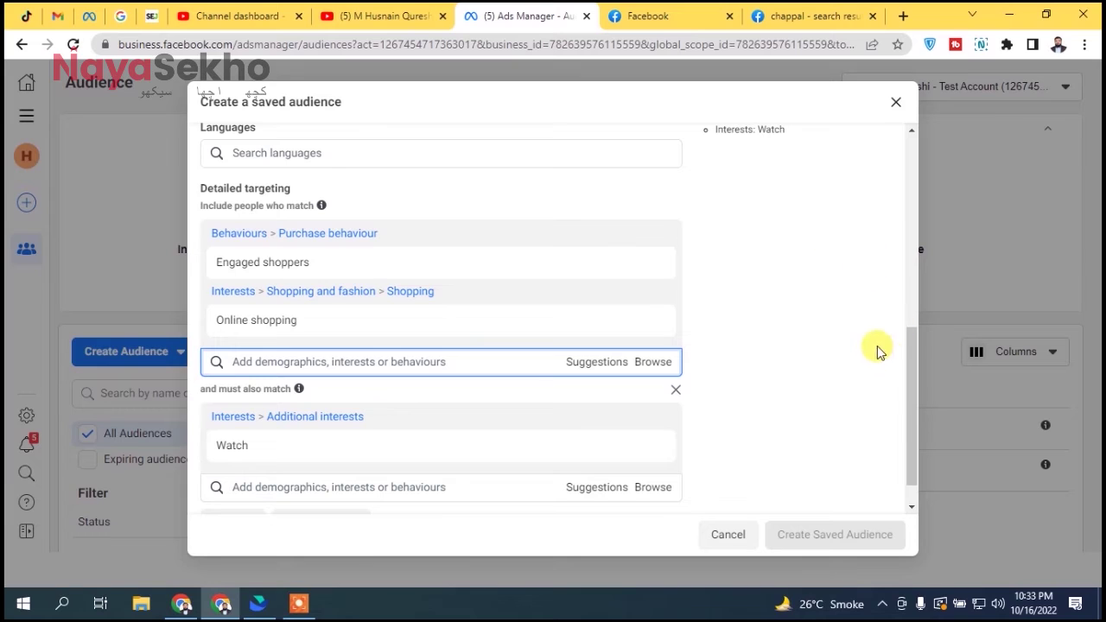
{"action": "left_click_drag", "start_coordinate": [910, 380], "coordinate": [845, 145]}
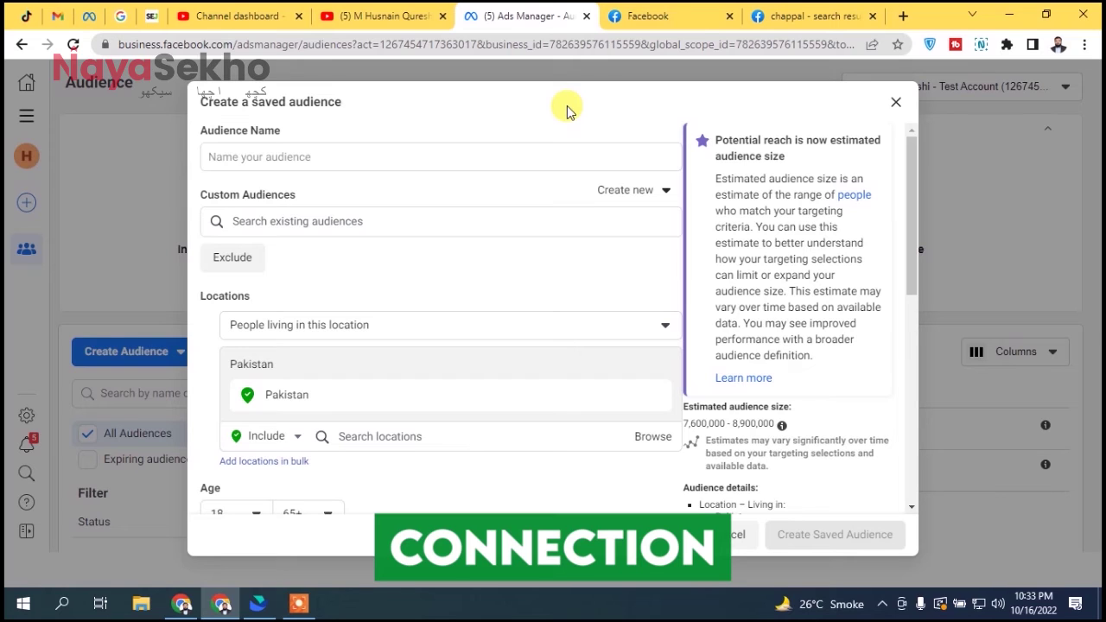
{"action": "left_click", "coordinate": [895, 102]}
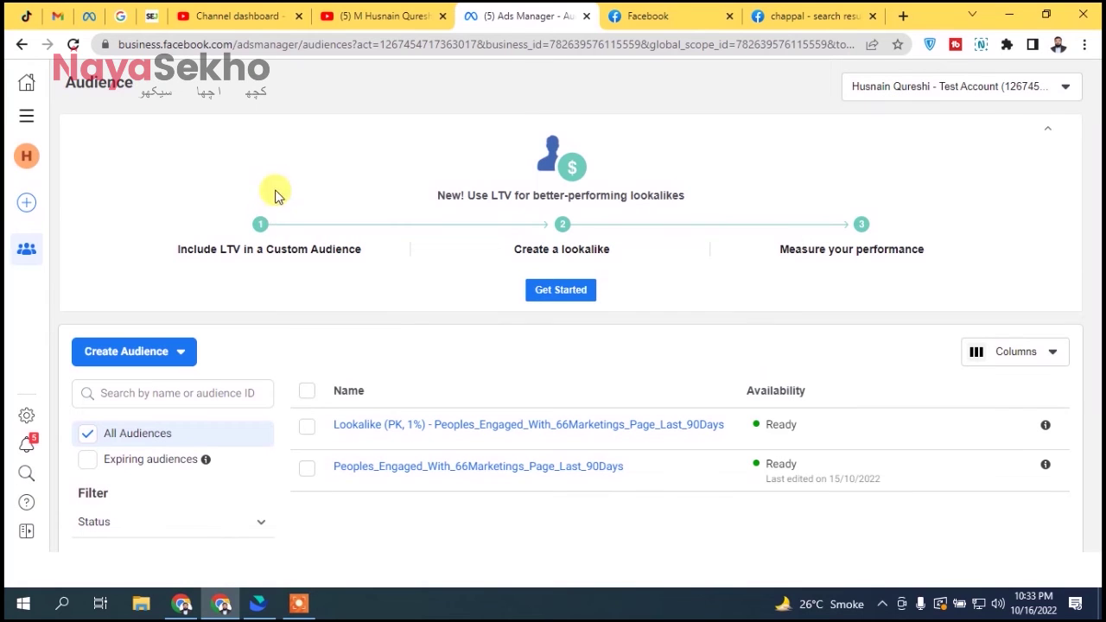
{"action": "left_click", "coordinate": [27, 115]}
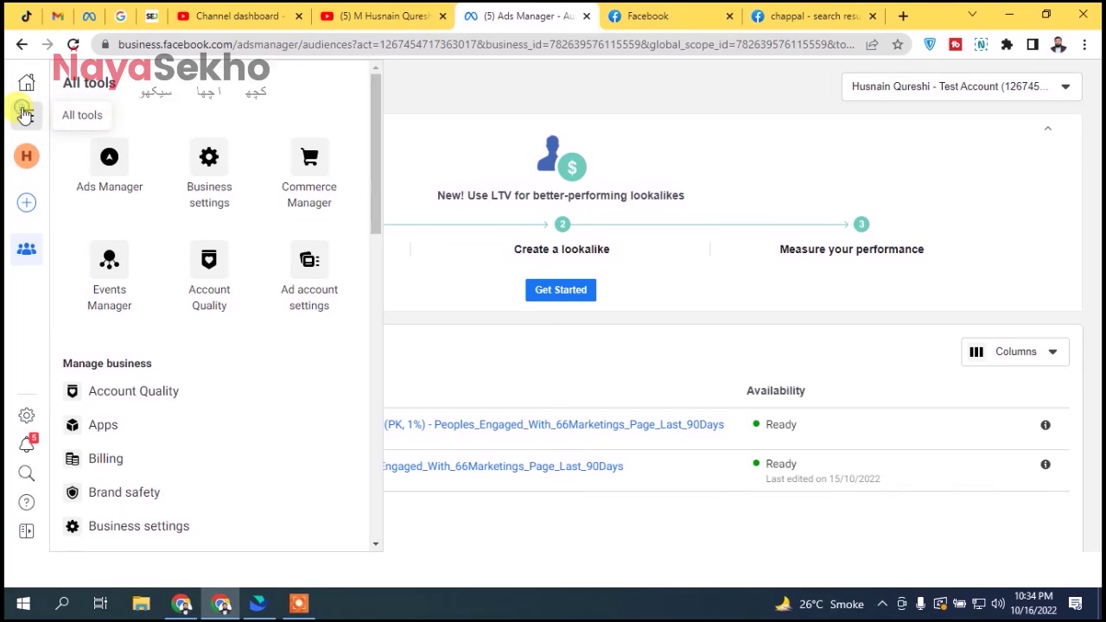
{"action": "left_click", "coordinate": [117, 164]}
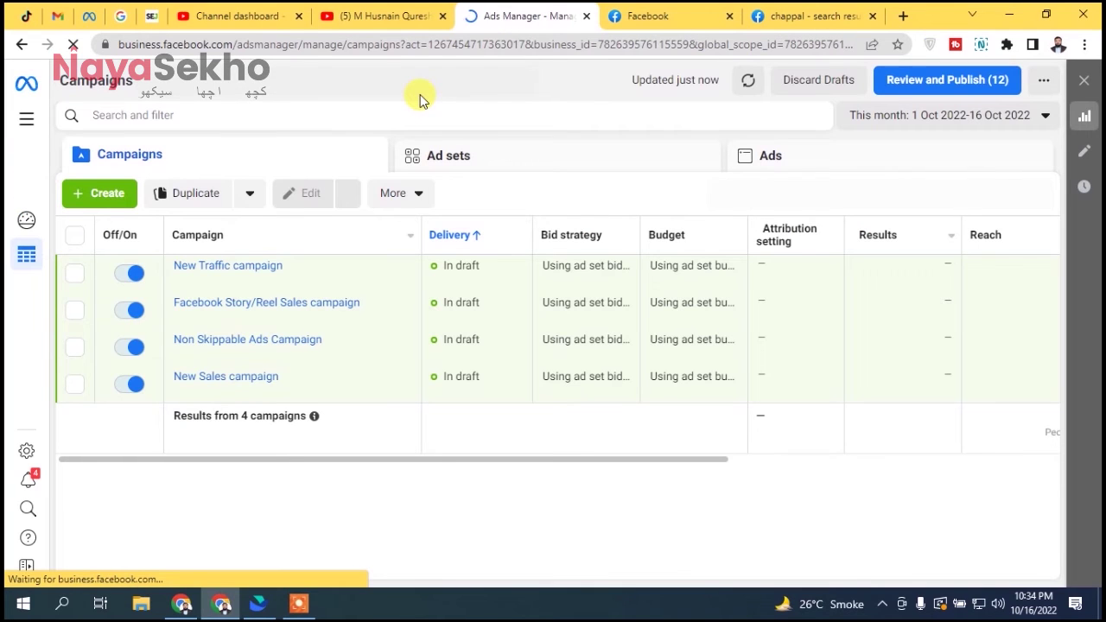
- Open the New Traffic campaign for editing and go to the audience settings of its ad set
{"action": "mouse_move", "coordinate": [246, 277]}
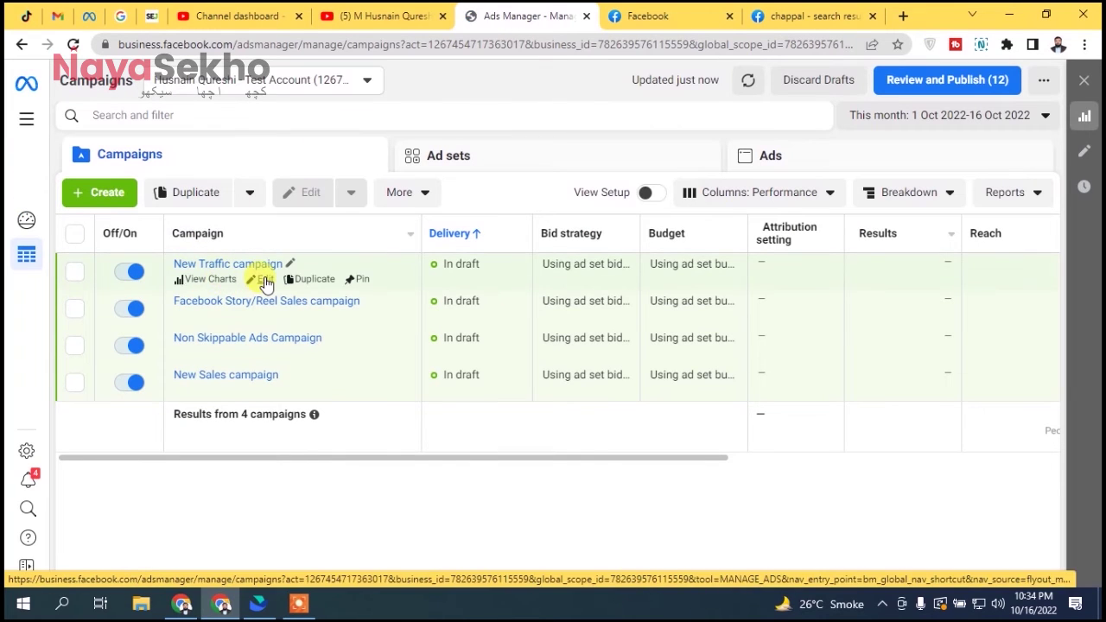
{"action": "left_click", "coordinate": [262, 281]}
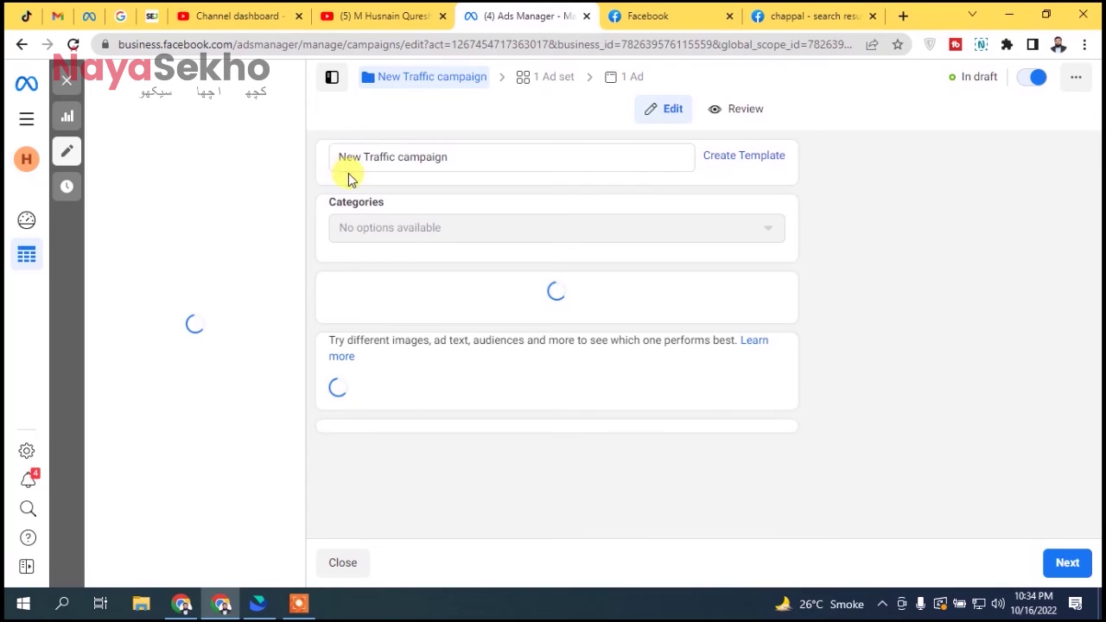
{"action": "left_click_drag", "start_coordinate": [1098, 201], "coordinate": [1096, 373]}
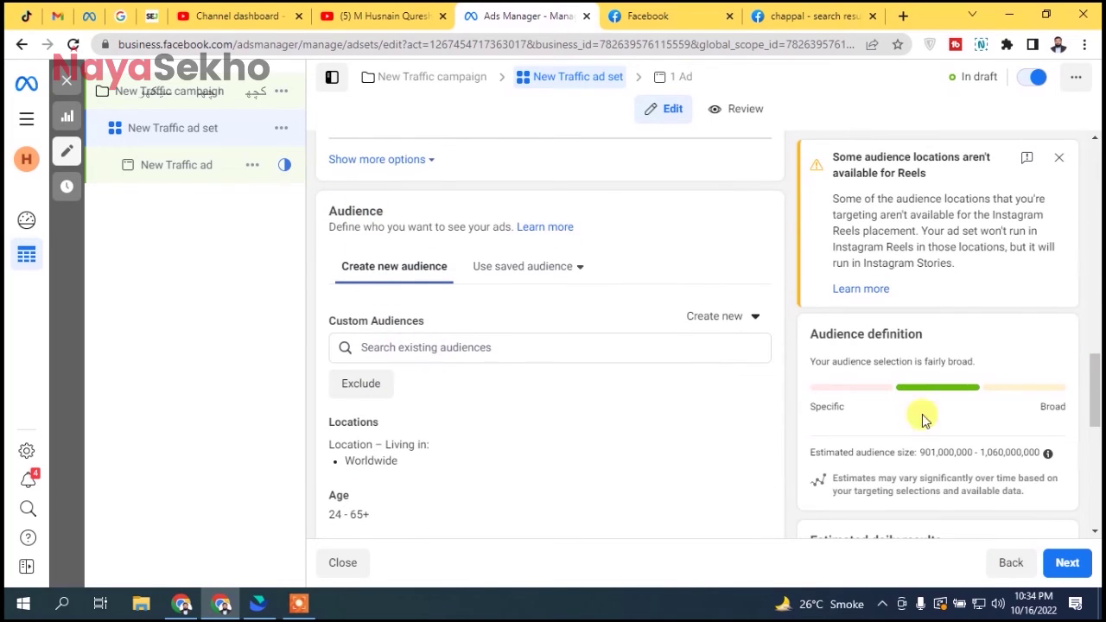
- Show the ad set audience's additional options and examine the available connection types for Facebook Pages and apps without choosing one
{"action": "scroll", "coordinate": [1094, 423], "scroll_direction": "down", "scroll_amount": 3}
{"action": "left_click_drag", "start_coordinate": [1096, 429], "coordinate": [1096, 441]}
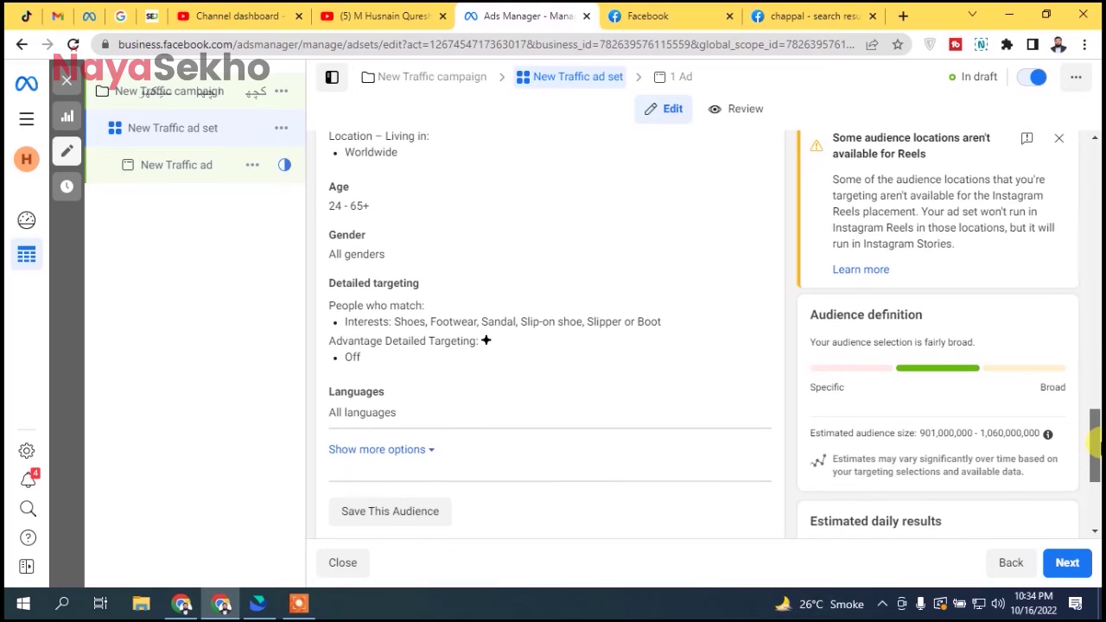
{"action": "scroll", "coordinate": [1096, 443], "scroll_direction": "down", "scroll_amount": 2}
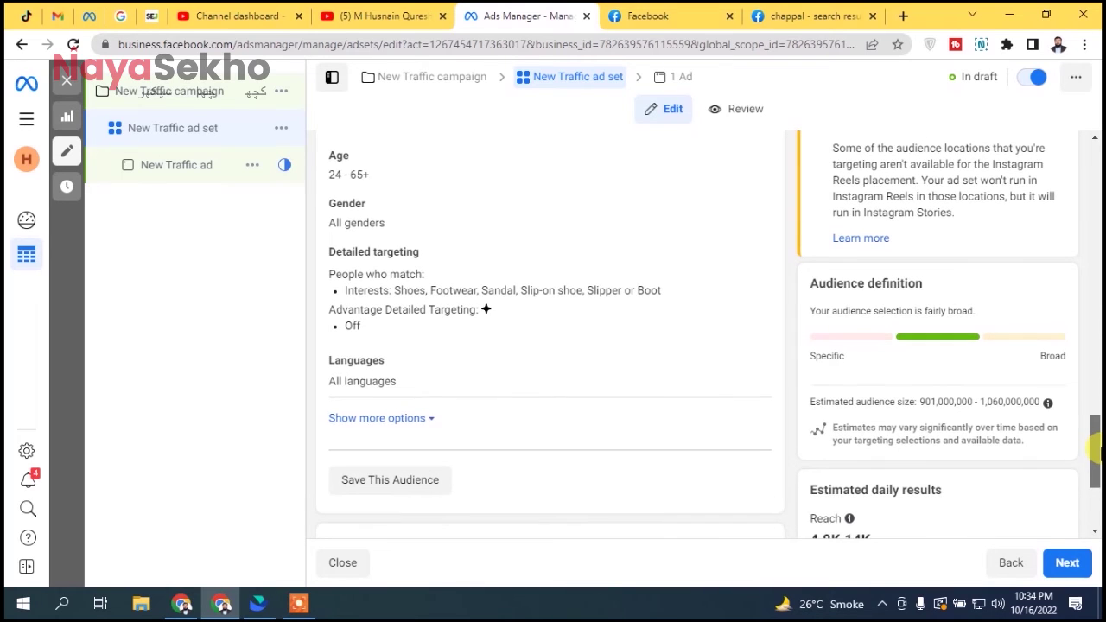
{"action": "scroll", "coordinate": [988, 407], "scroll_direction": "down", "scroll_amount": 1}
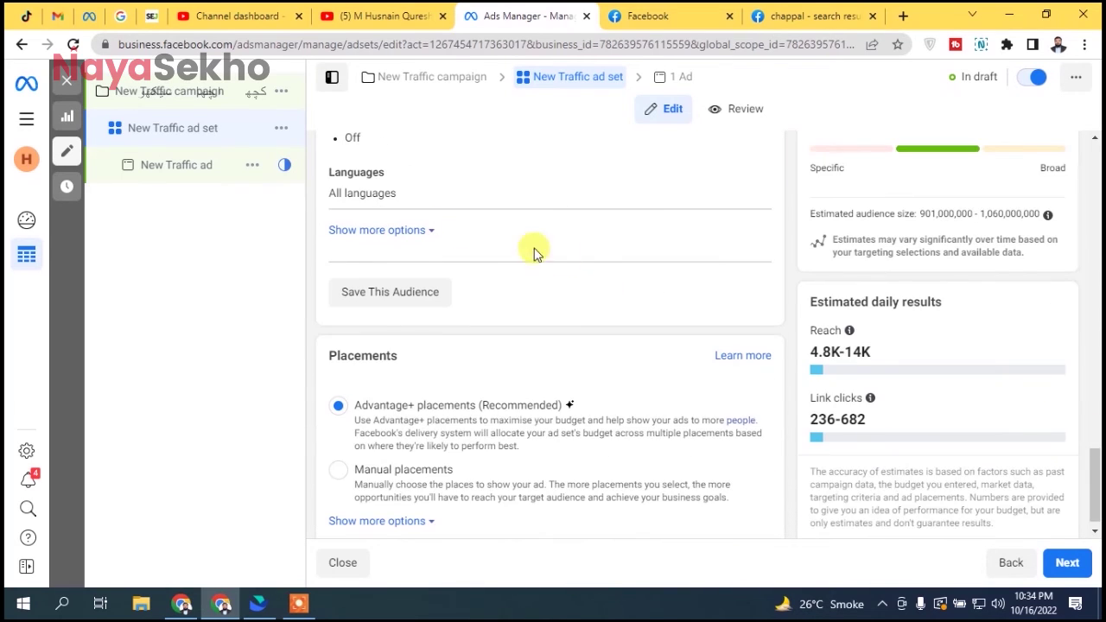
{"action": "scroll", "coordinate": [1096, 449], "scroll_direction": "up", "scroll_amount": 1}
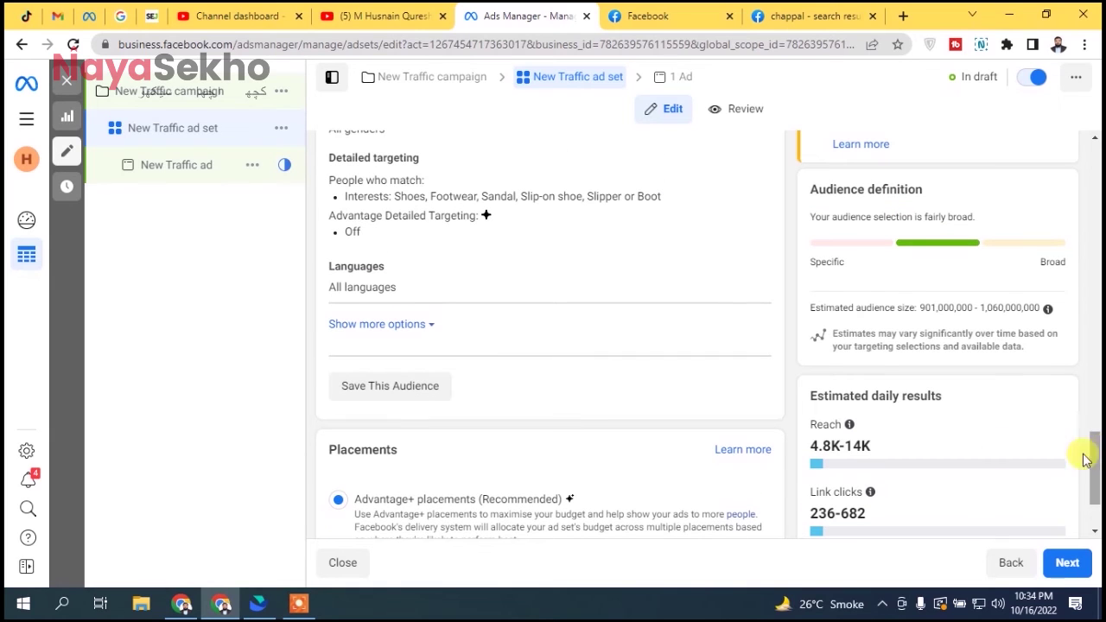
{"action": "left_click", "coordinate": [391, 330]}
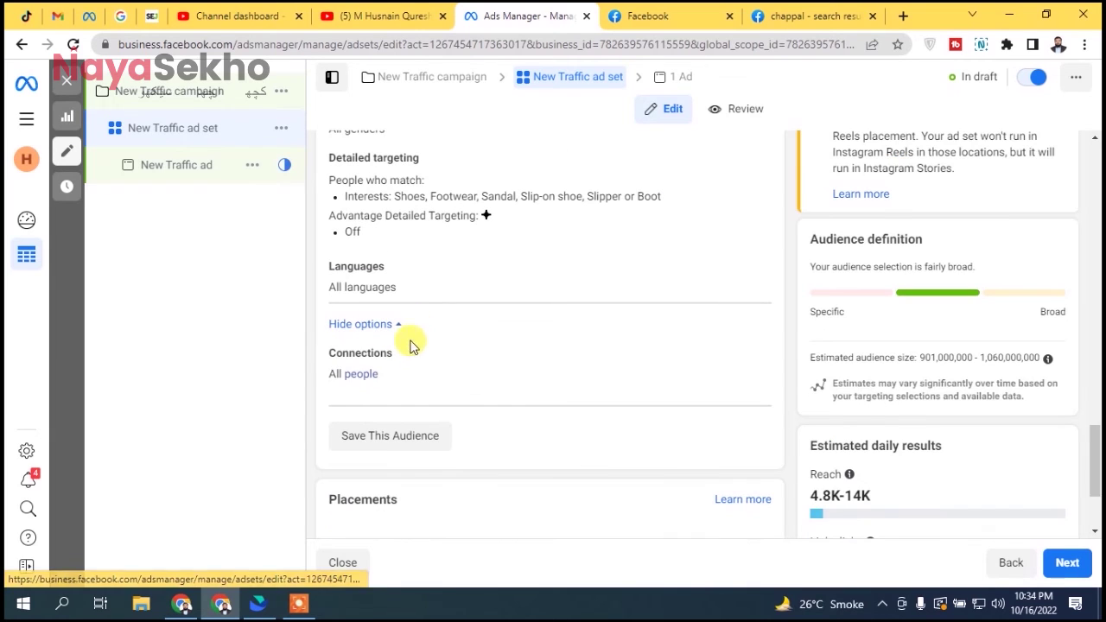
{"action": "mouse_move", "coordinate": [395, 352]}
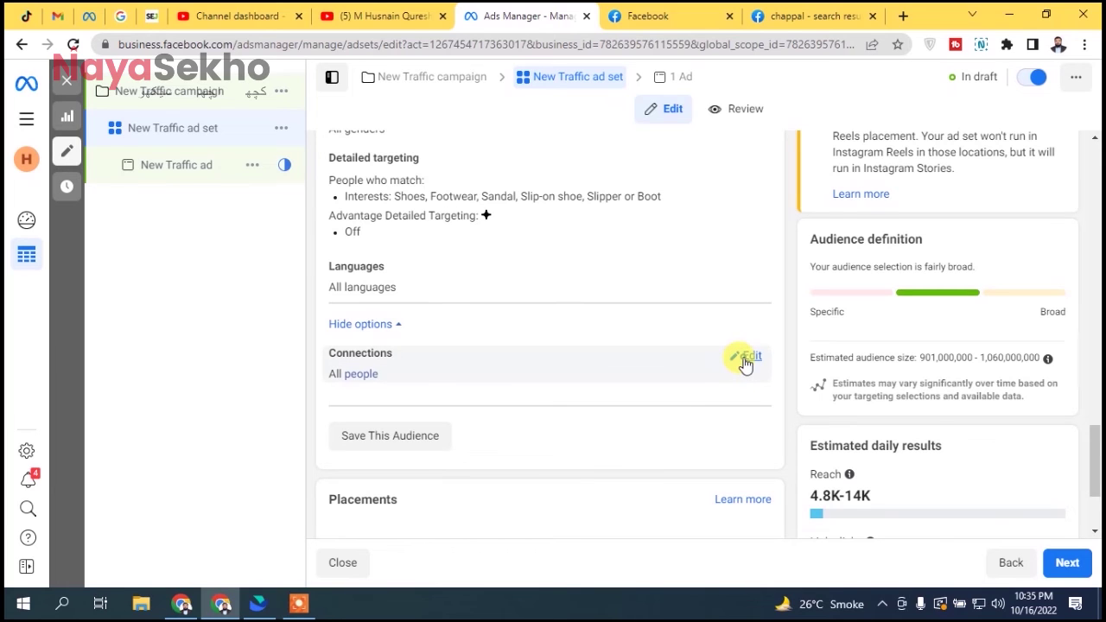
{"action": "left_click", "coordinate": [749, 357]}
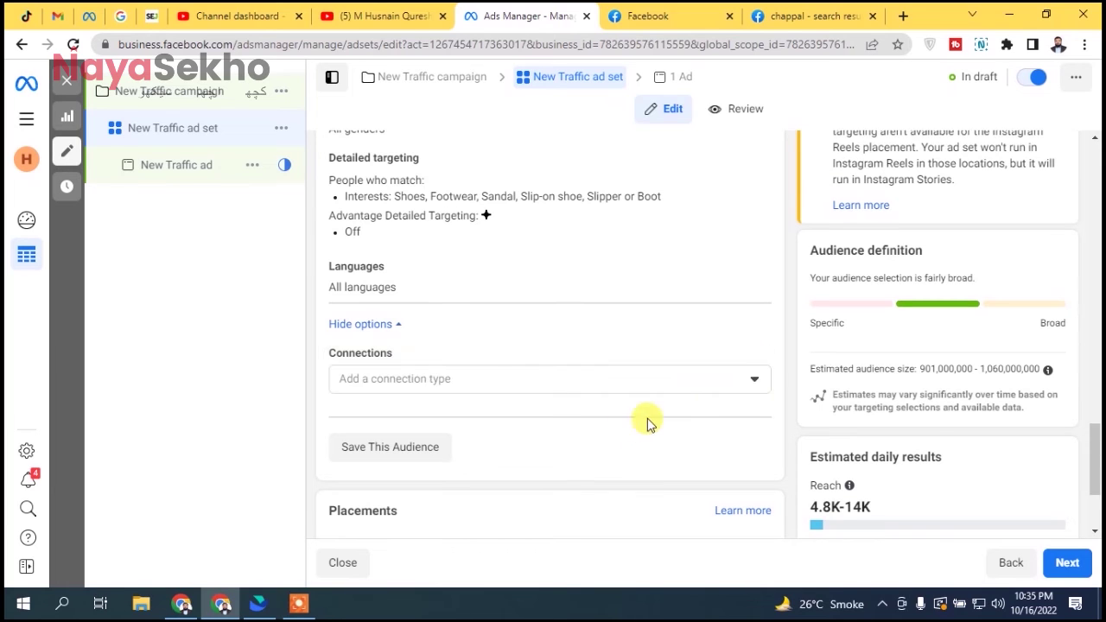
{"action": "left_click", "coordinate": [555, 381]}
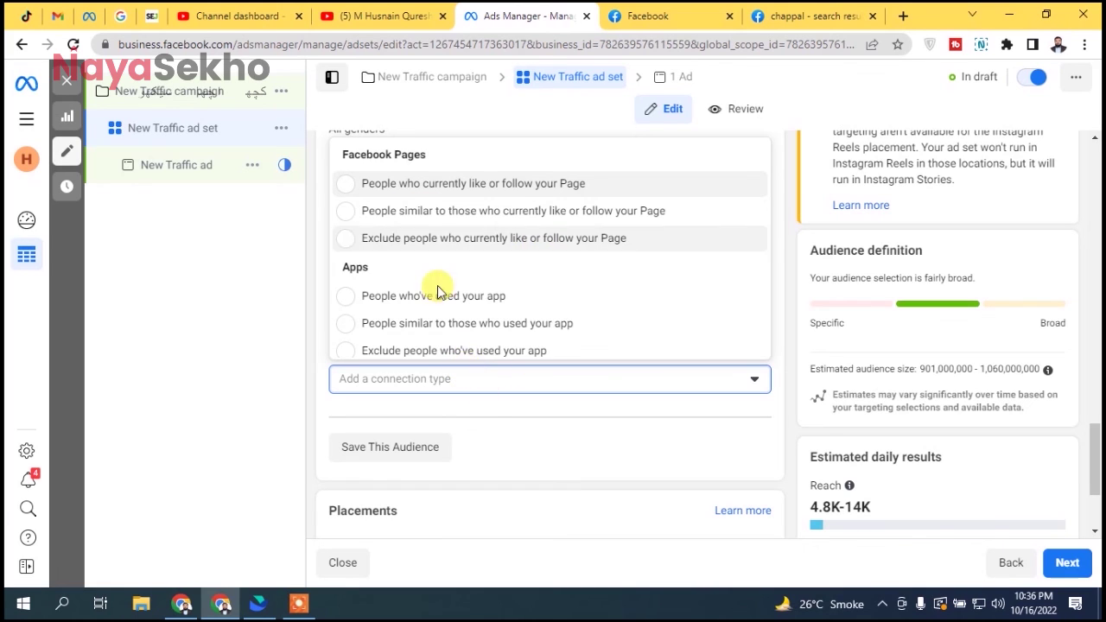
{"action": "left_click", "coordinate": [301, 287]}
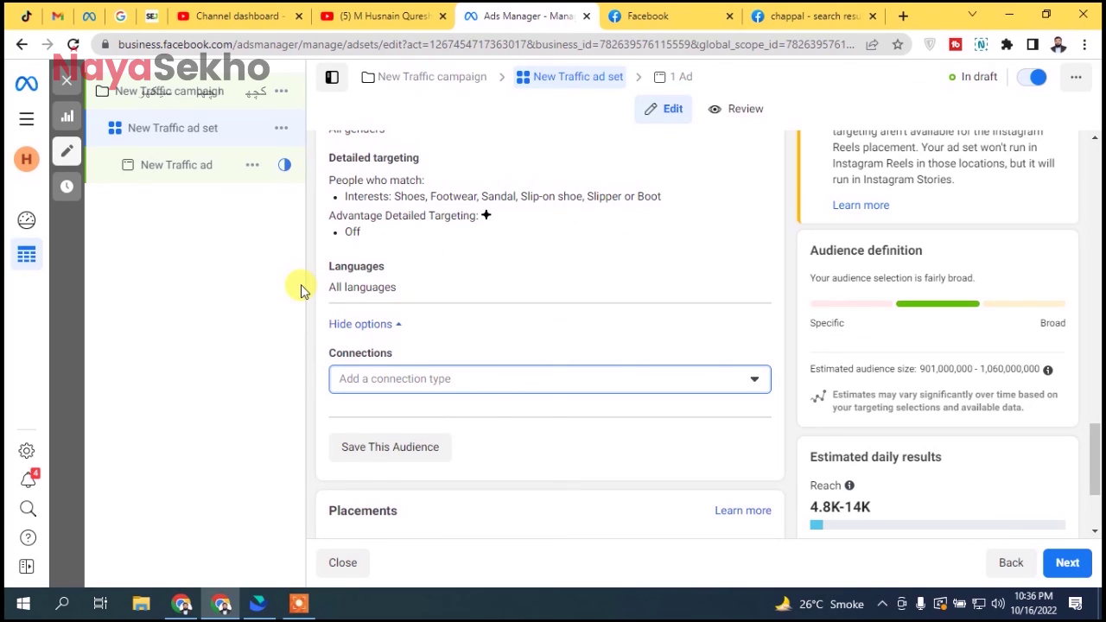